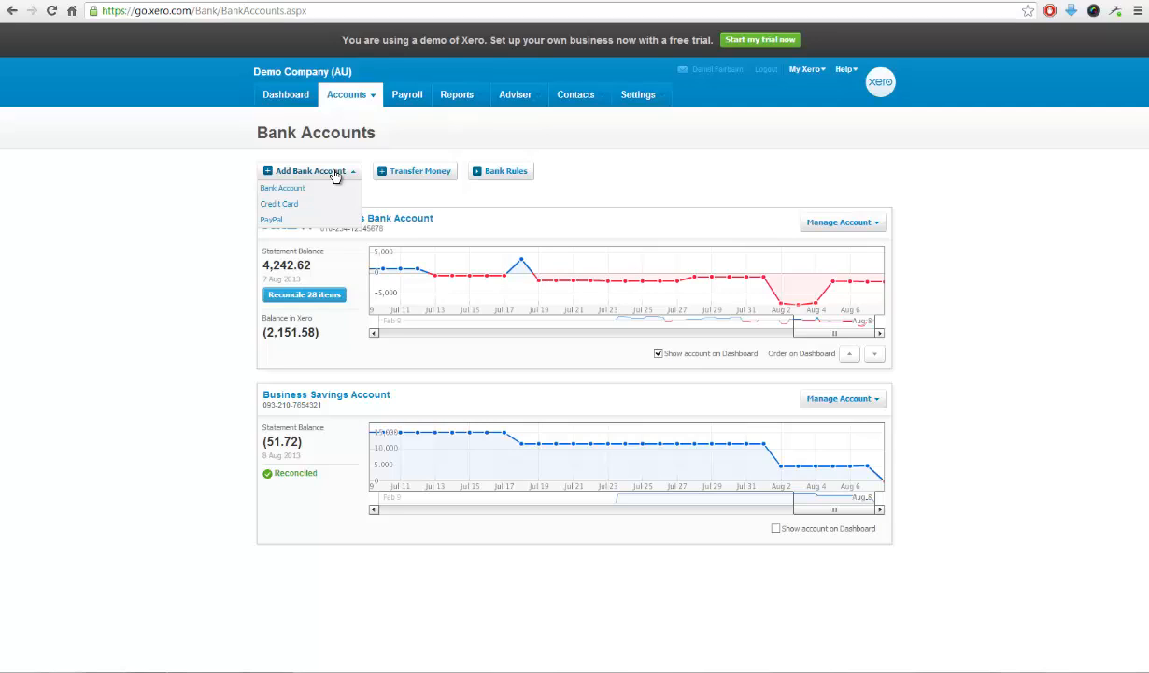
{"action": "left_click", "coordinate": [335, 173]}
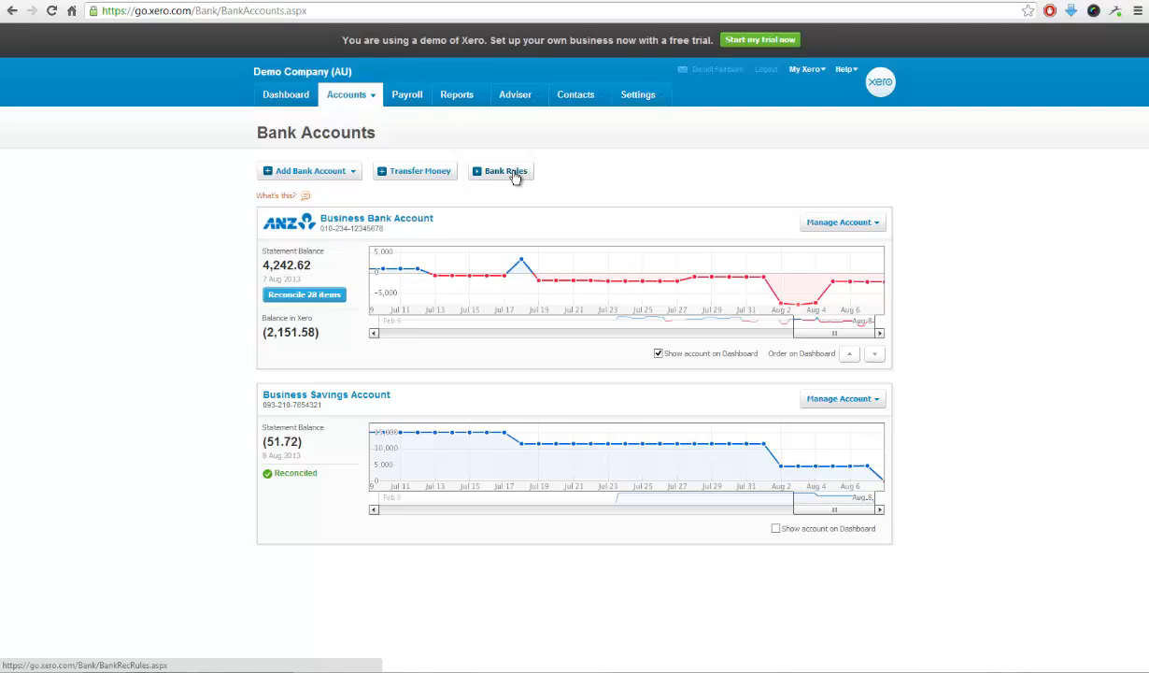
{"action": "left_click", "coordinate": [840, 225]}
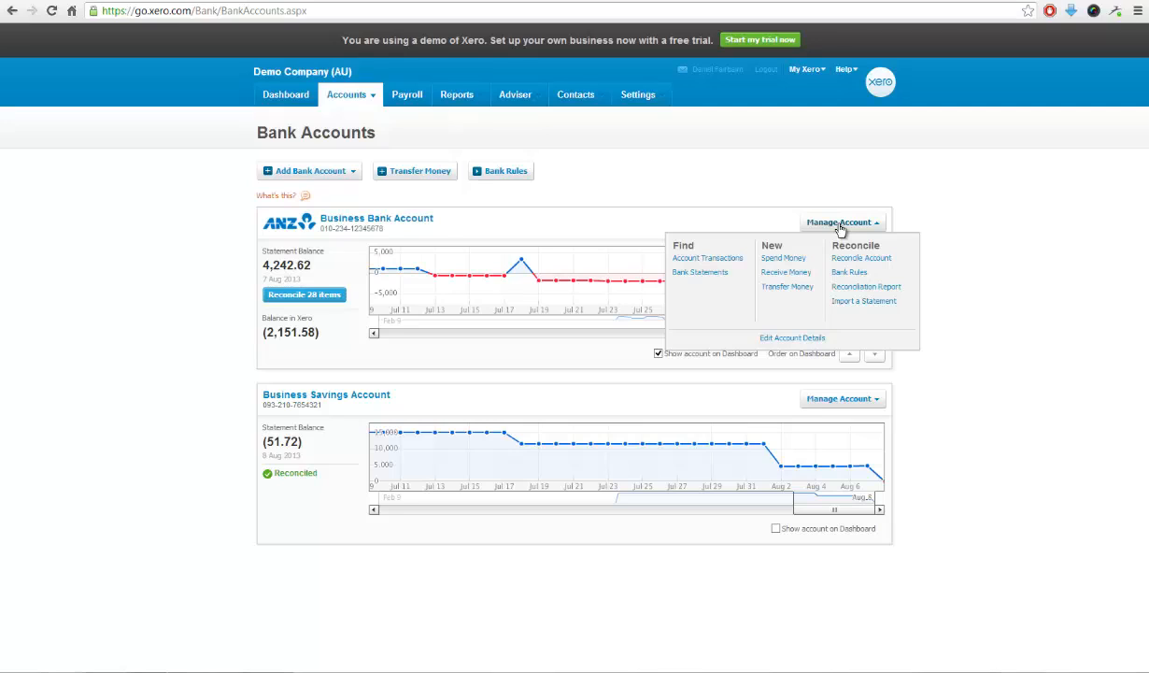
{"action": "left_click", "coordinate": [840, 226]}
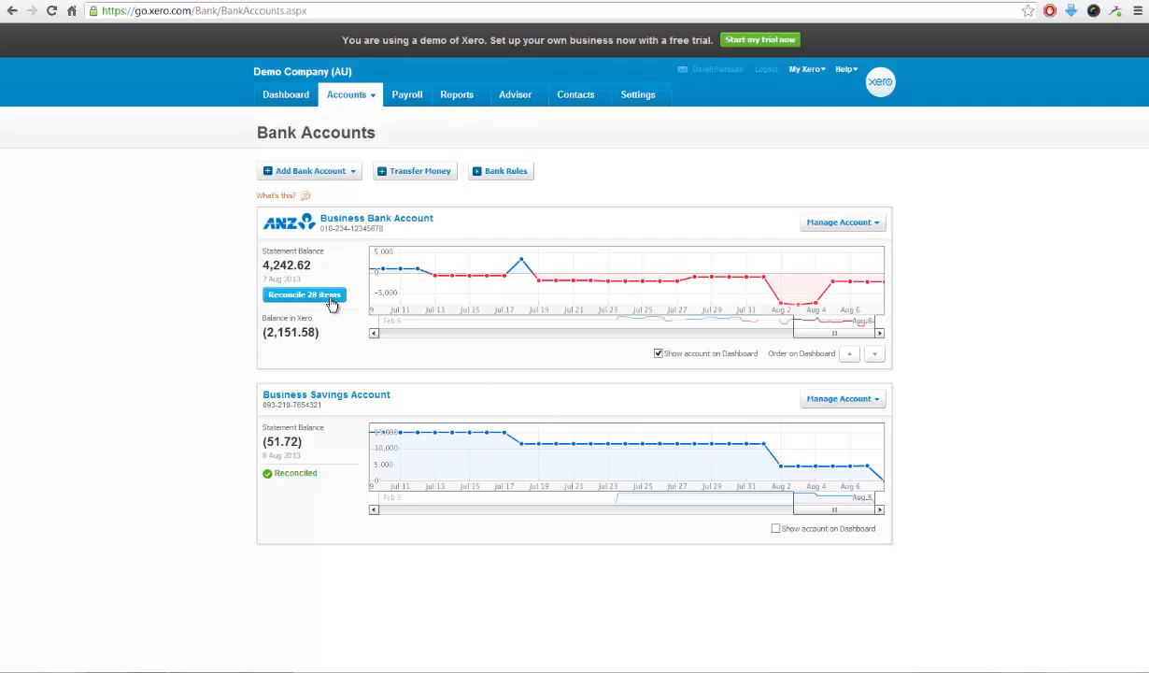
Step: Open the bank rules and start creating a new Spend Money rule
{"action": "left_click", "coordinate": [502, 174]}
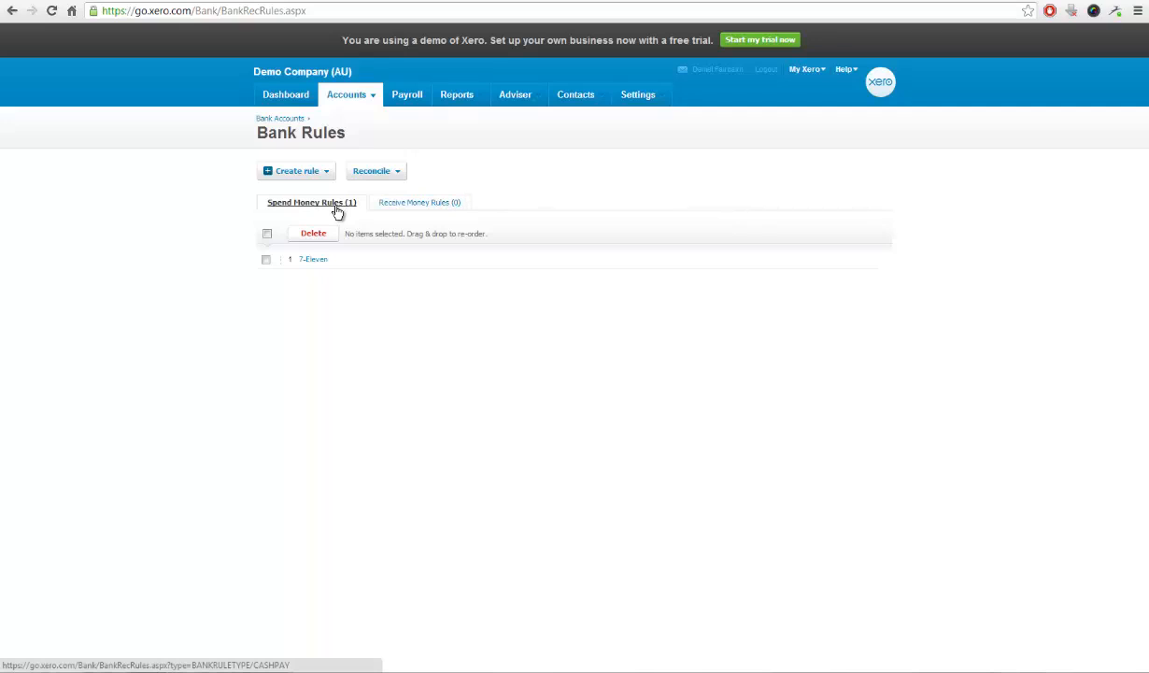
{"action": "left_click", "coordinate": [304, 174]}
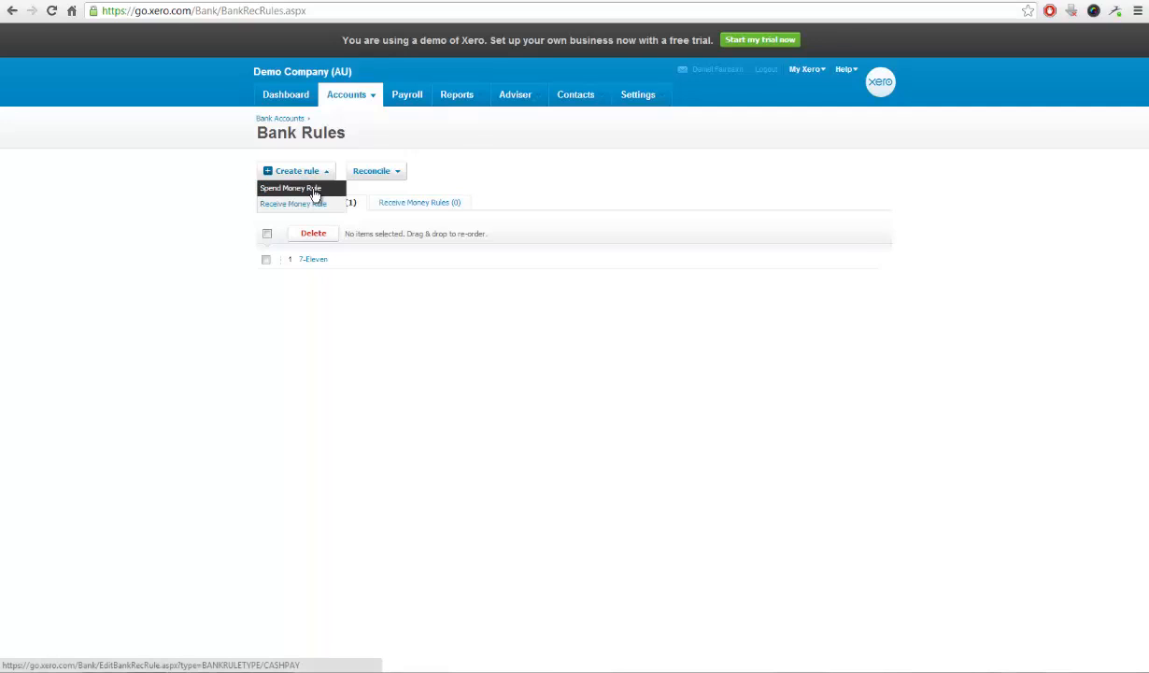
{"action": "left_click", "coordinate": [316, 193]}
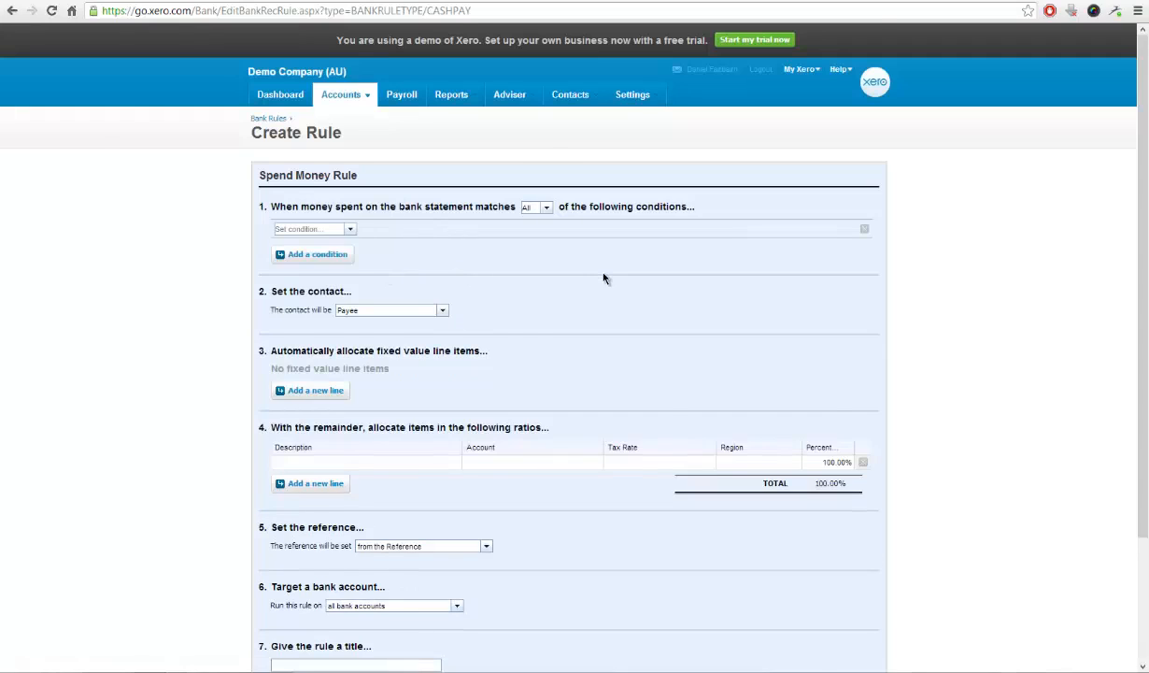
Step: Set the rule's first condition to Payee equals "apple store"
{"action": "scroll", "coordinate": [604, 279], "scroll_direction": "down", "scroll_amount": 1}
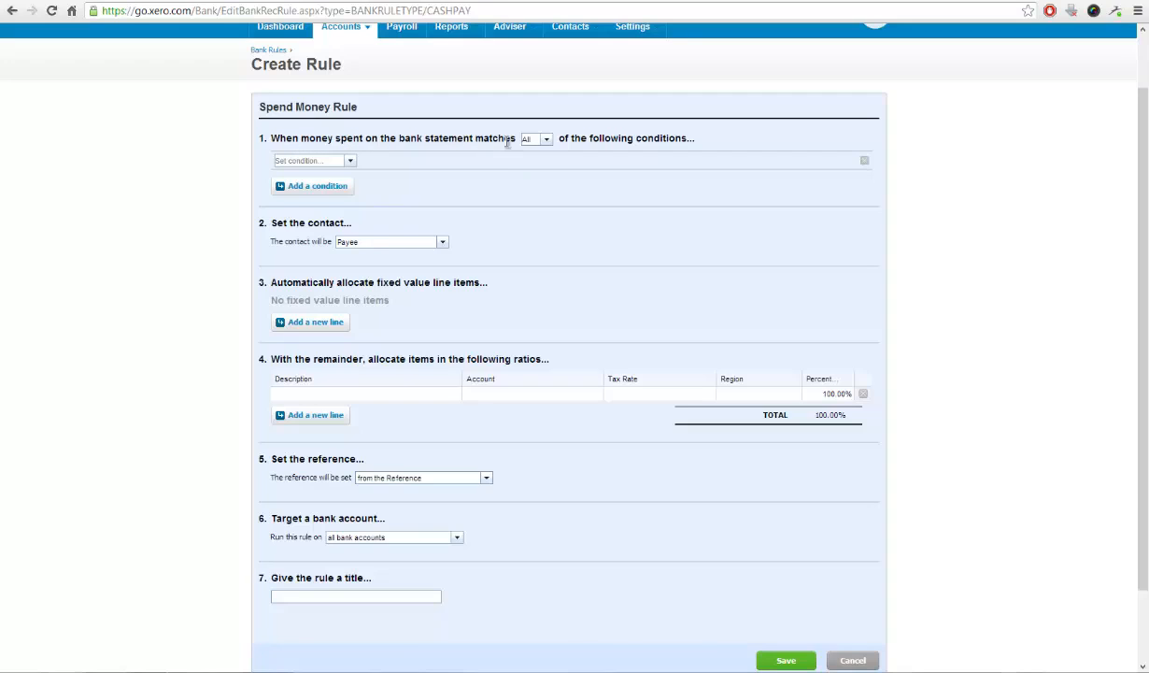
{"action": "left_click", "coordinate": [547, 140]}
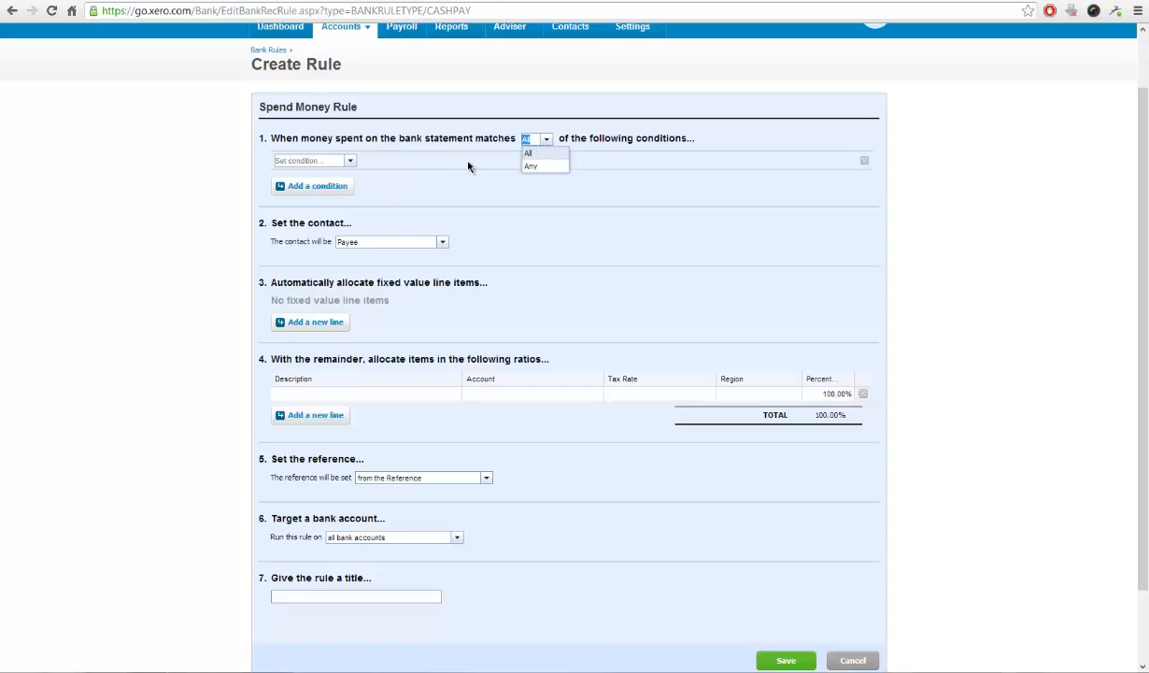
{"action": "left_click", "coordinate": [351, 172]}
{"action": "left_click", "coordinate": [338, 162]}
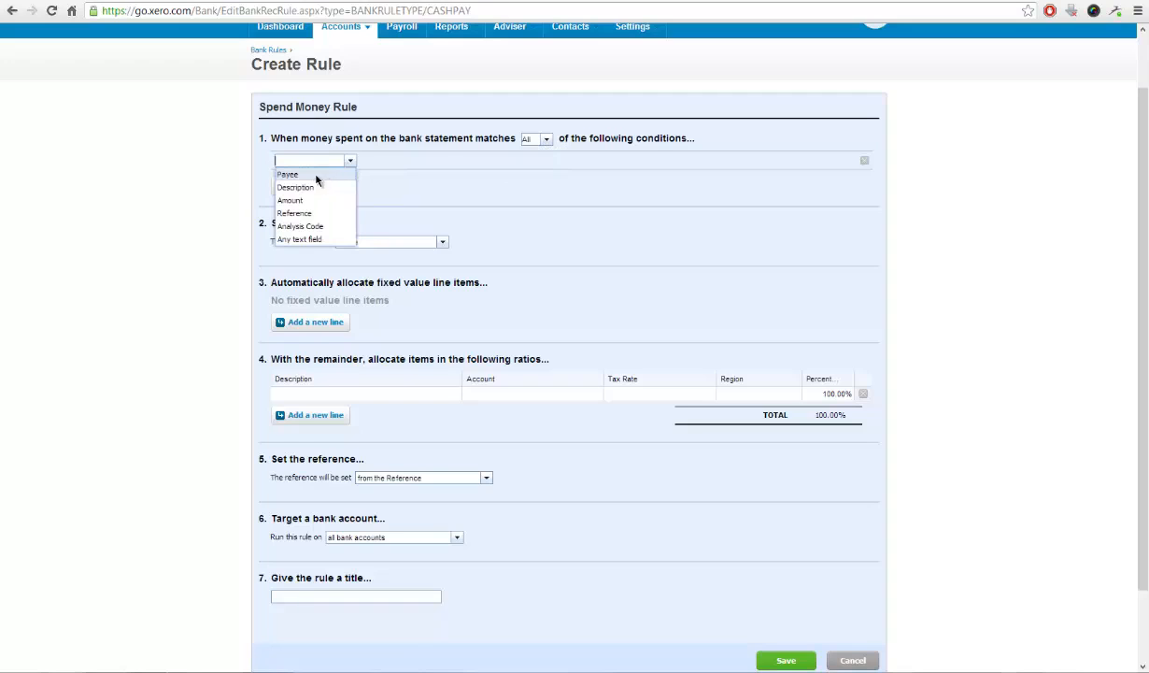
{"action": "left_click", "coordinate": [317, 175]}
{"action": "left_click", "coordinate": [504, 160]}
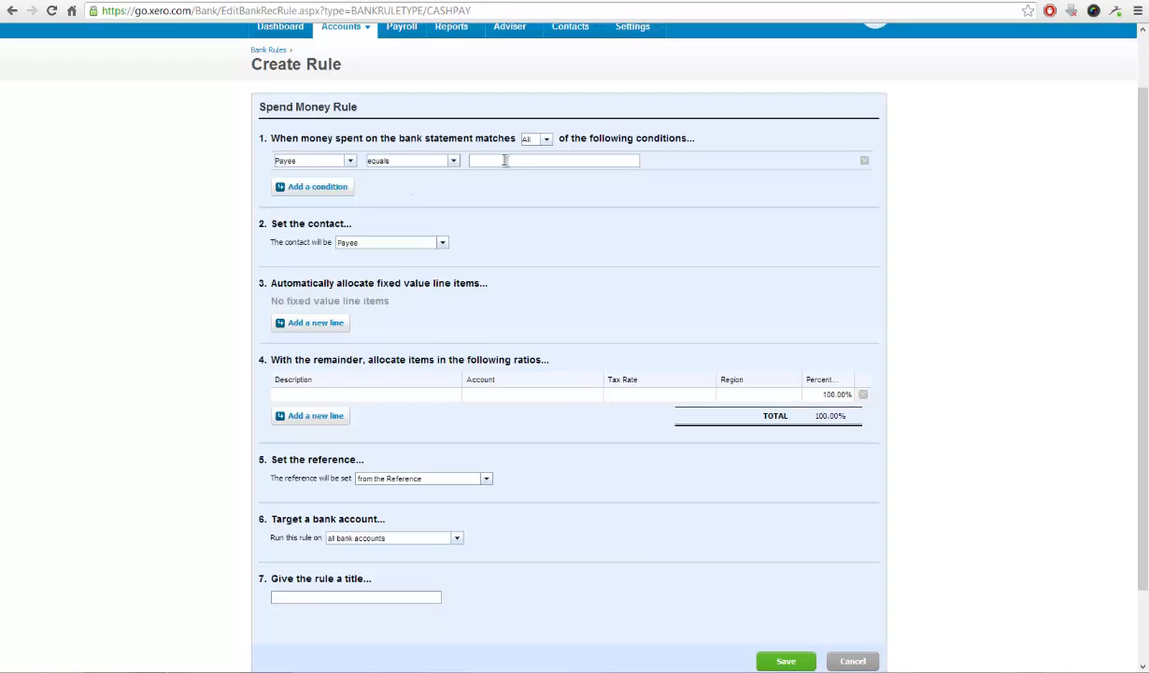
{"action": "type", "text": "apple store"}
Step: Add a second condition to the rule: Payee equals "apple online"
{"action": "left_click", "coordinate": [345, 189]}
{"action": "left_click", "coordinate": [322, 180]}
{"action": "left_click", "coordinate": [301, 193]}
{"action": "left_click", "coordinate": [499, 180]}
{"action": "type", "text": "apple"}
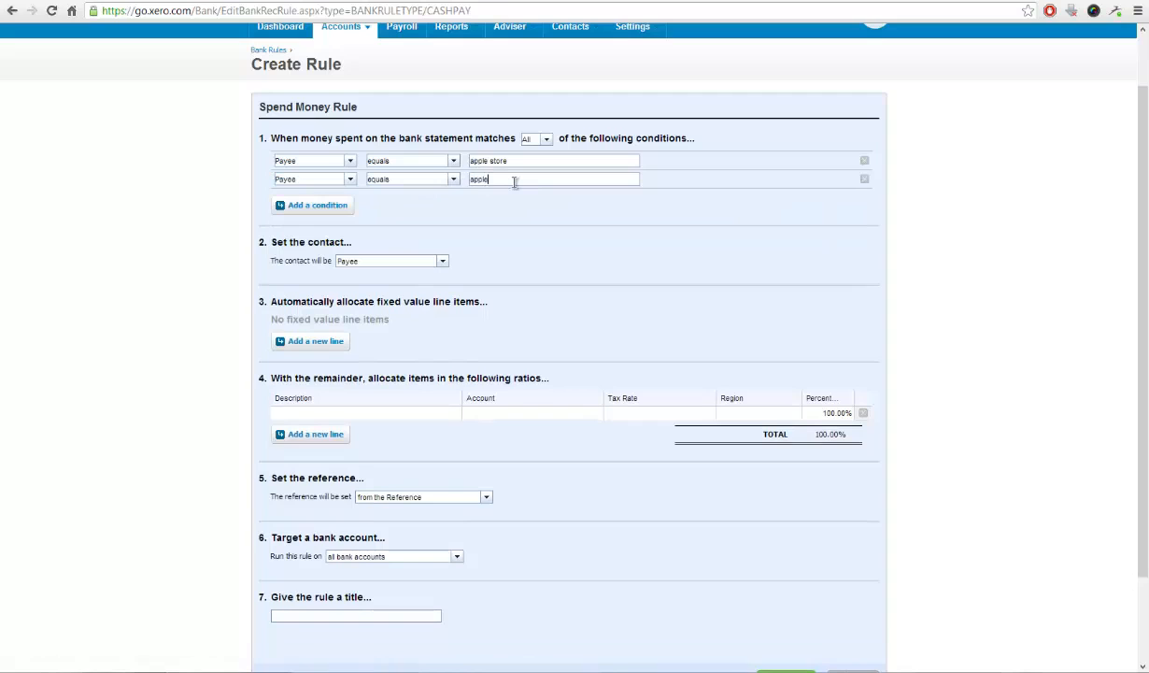
{"action": "type", "text": " online"}
Step: Add a third condition to the rule: Payee equals "itunes"
{"action": "left_click", "coordinate": [322, 205]}
{"action": "left_click", "coordinate": [350, 197]}
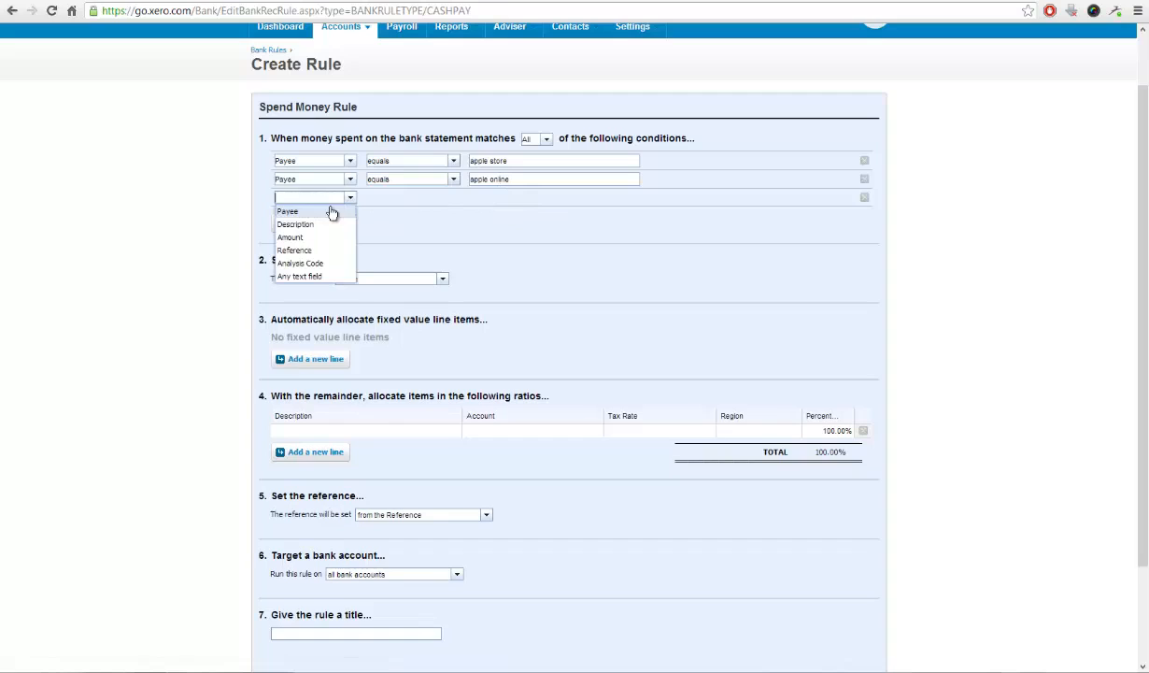
{"action": "left_click", "coordinate": [327, 211]}
{"action": "left_click", "coordinate": [505, 198]}
{"action": "type", "text": "itunes"}
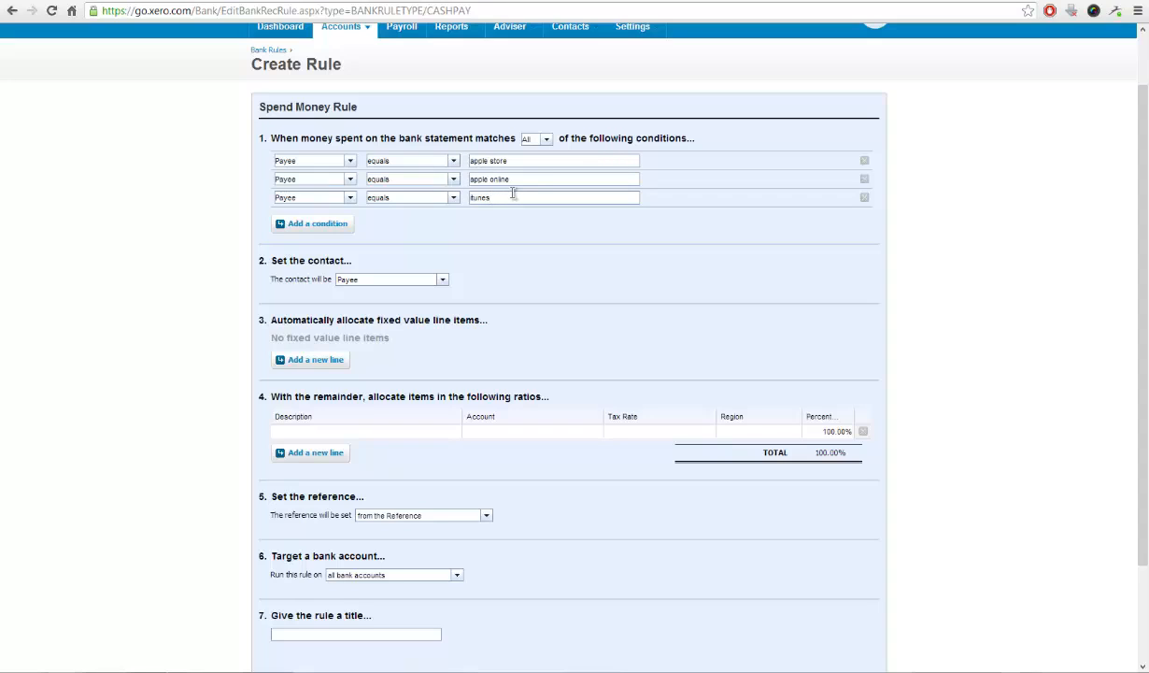
Step: Make the rule match Any of the conditions and check the choices for setting the contact
{"action": "left_click", "coordinate": [548, 140]}
{"action": "left_click", "coordinate": [531, 165]}
{"action": "left_click", "coordinate": [443, 281]}
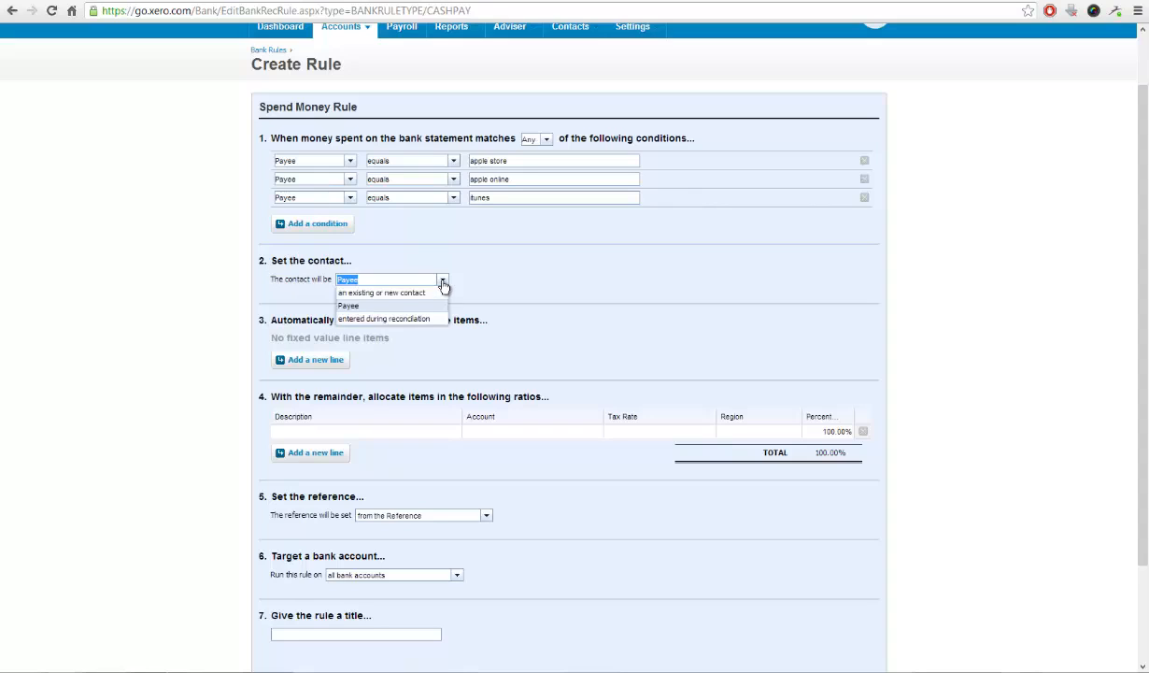
{"action": "left_click", "coordinate": [444, 284]}
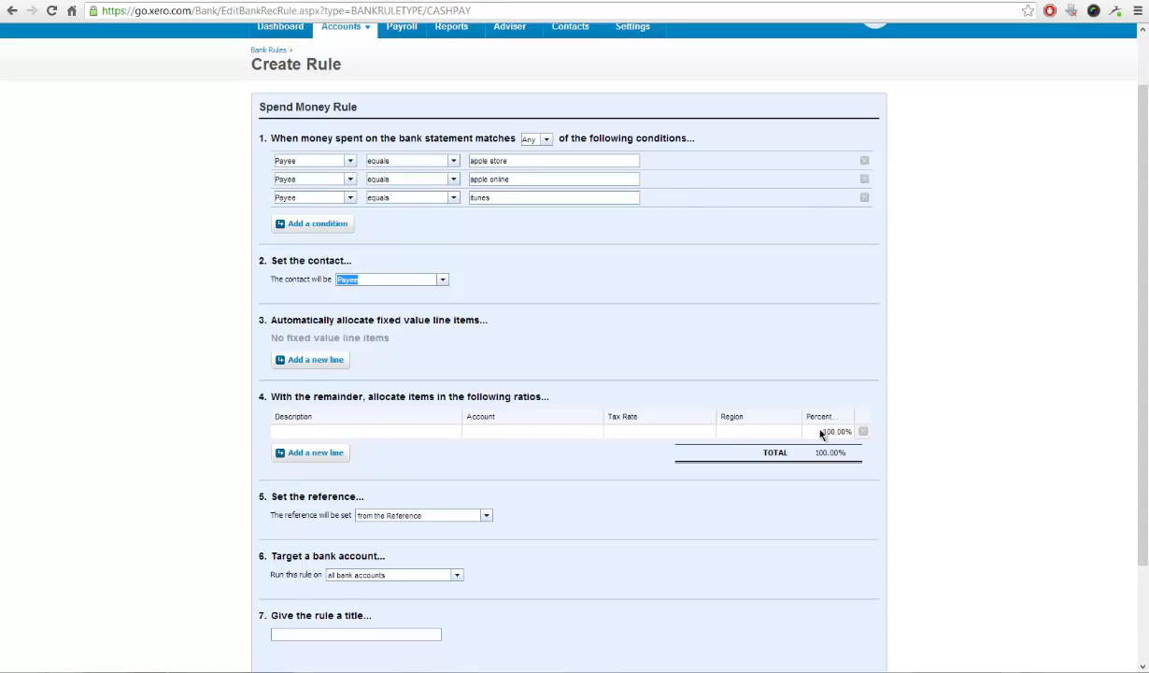
Step: Describe the remainder allocation line as "Apple Purchase" and assign it to account 489 - Telephone & Internet
{"action": "left_click", "coordinate": [422, 432]}
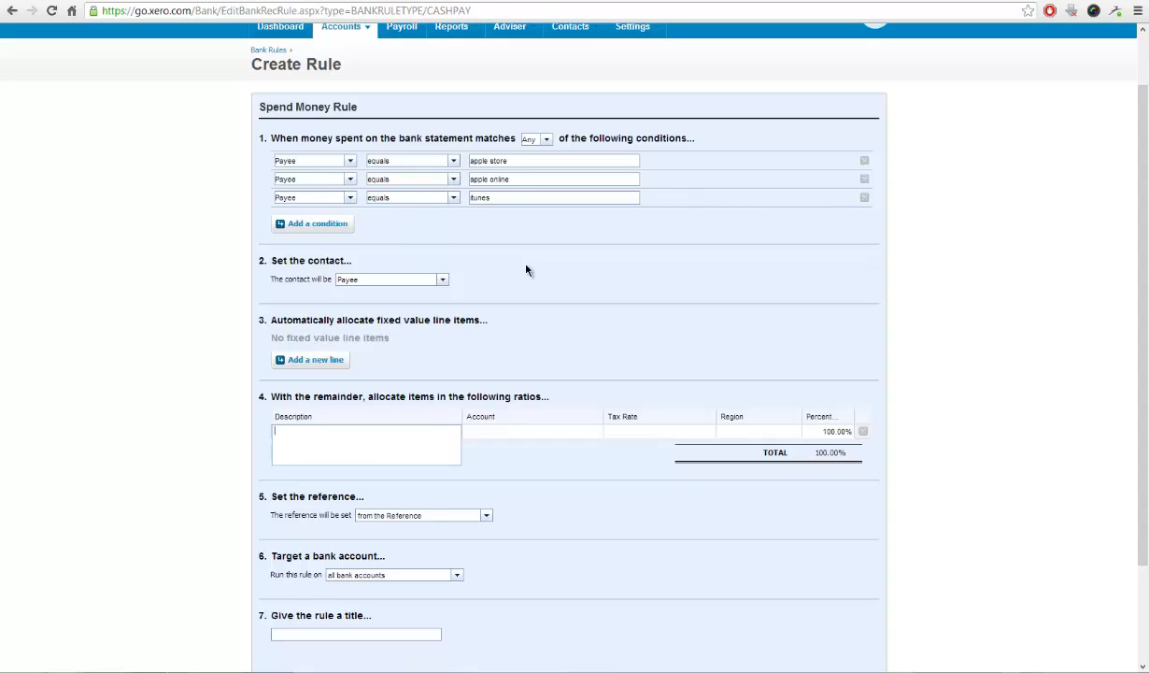
{"action": "type", "text": "Apple Purchase"}
{"action": "left_click", "coordinate": [594, 434]}
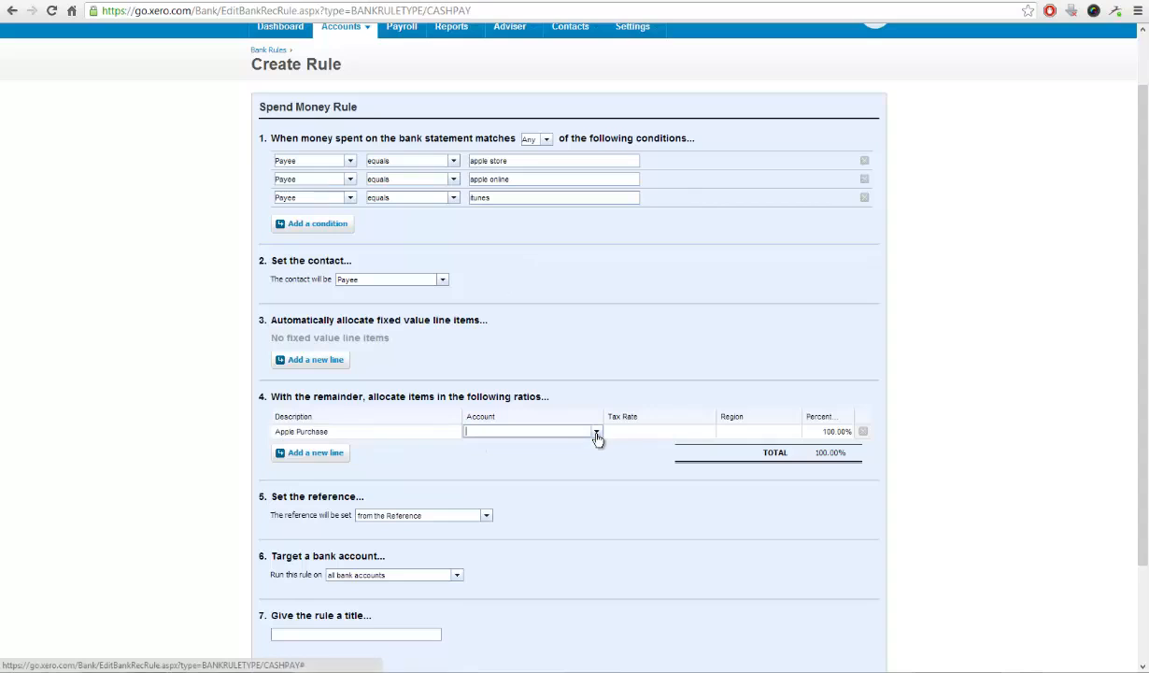
{"action": "left_click", "coordinate": [596, 434]}
{"action": "left_click_drag", "start_coordinate": [598, 496], "coordinate": [609, 553]}
{"action": "left_click", "coordinate": [555, 555]}
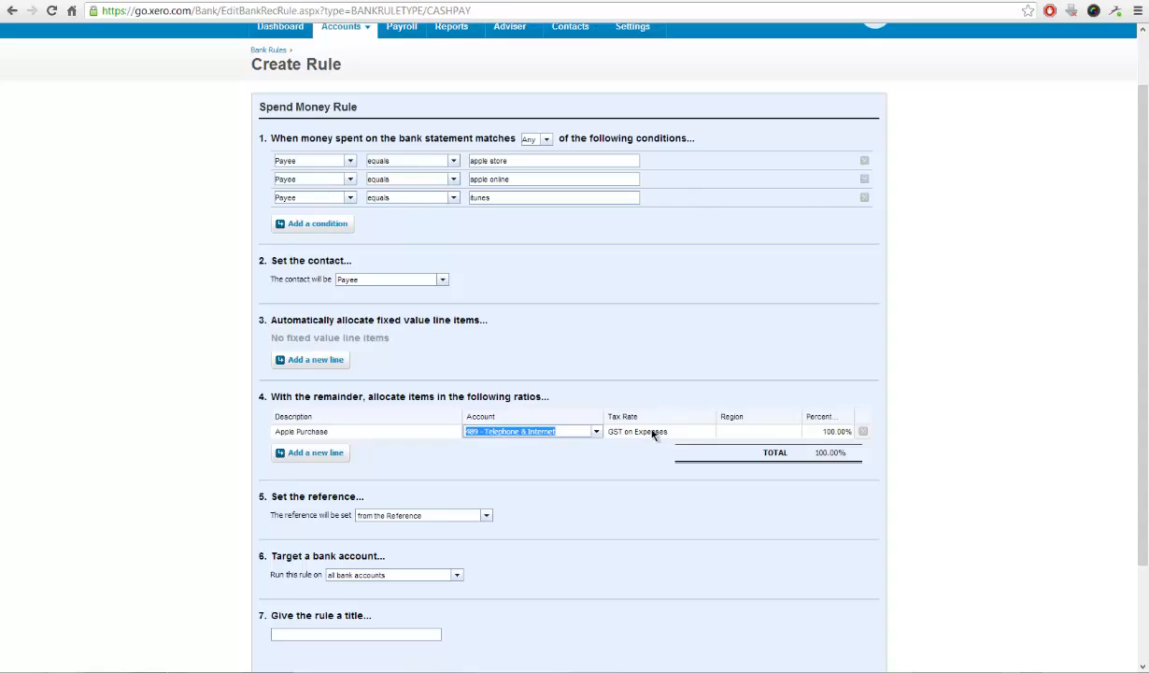
Step: Examine the available tax rates, reference settings and target bank accounts for the rule
{"action": "left_click_drag", "start_coordinate": [647, 432], "coordinate": [701, 433]}
{"action": "left_click", "coordinate": [700, 436]}
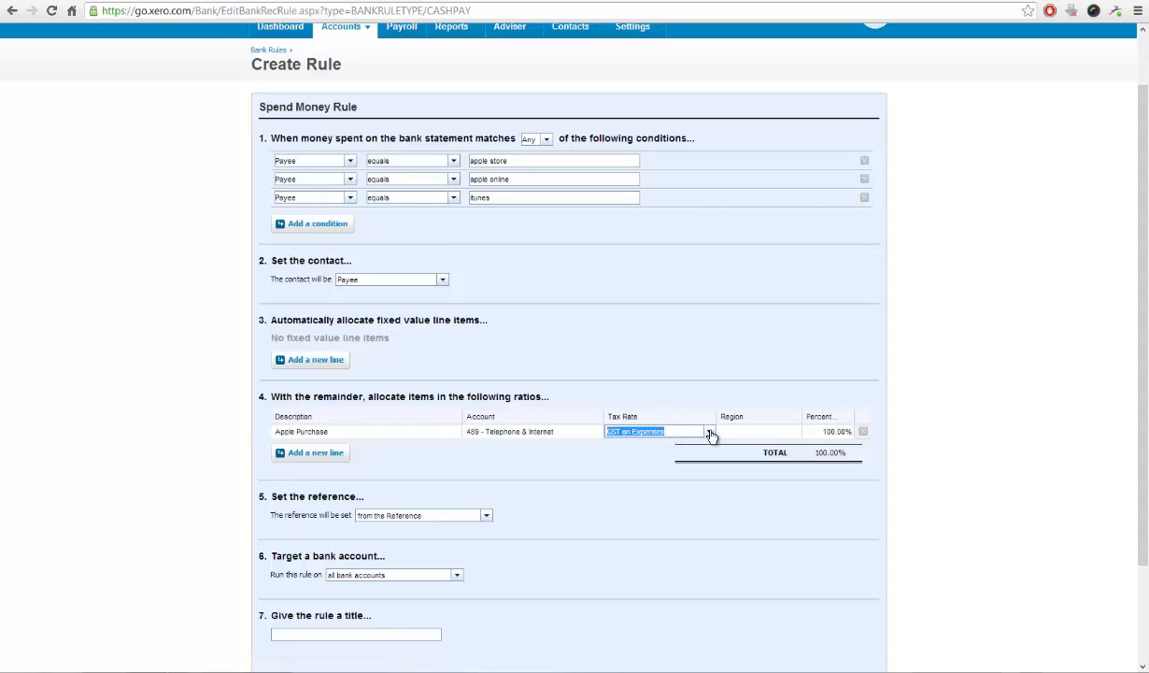
{"action": "left_click", "coordinate": [710, 434]}
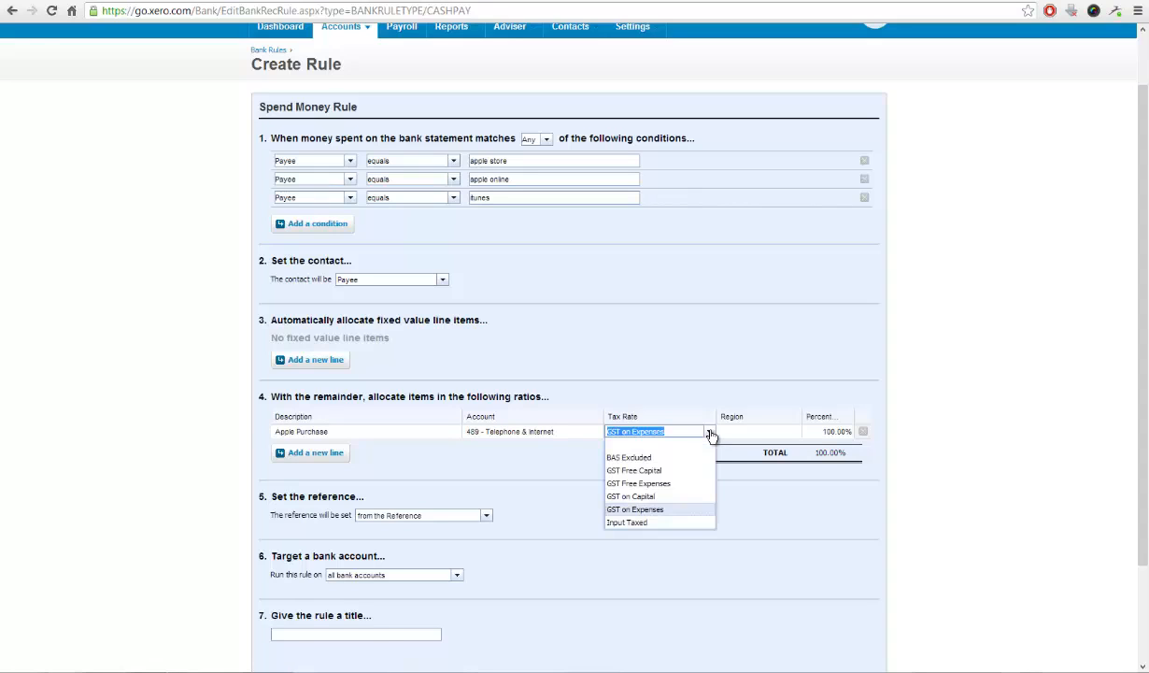
{"action": "left_click", "coordinate": [711, 435]}
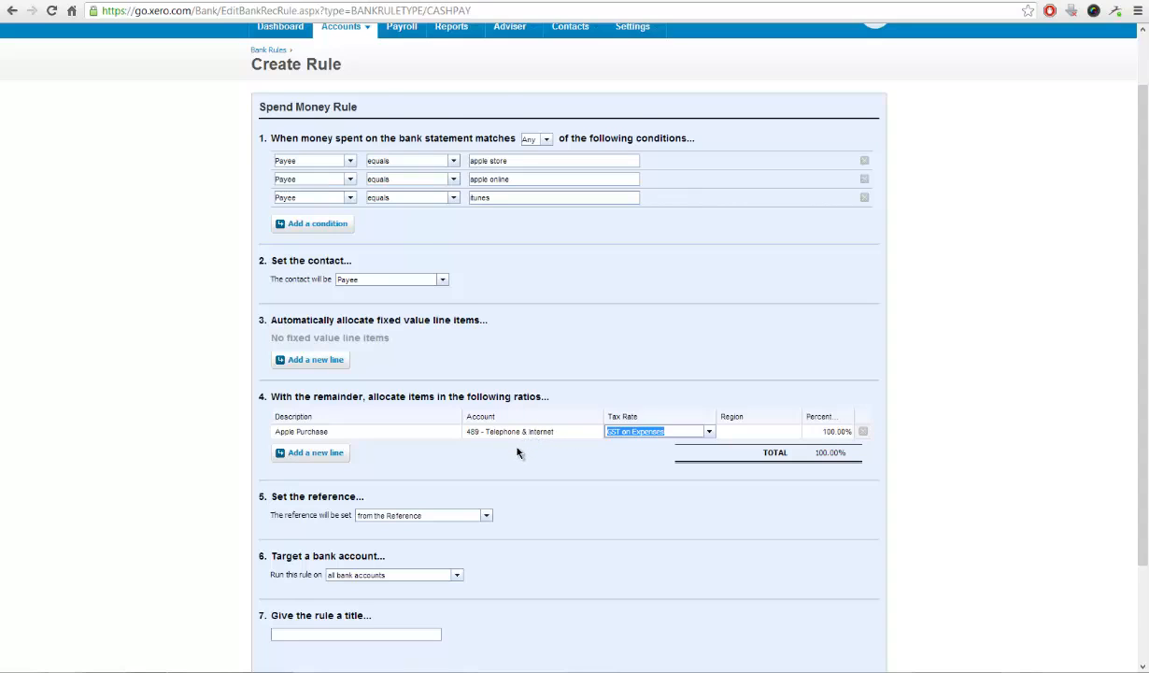
{"action": "scroll", "coordinate": [503, 432], "scroll_direction": "down", "scroll_amount": 1}
{"action": "left_click", "coordinate": [286, 428]}
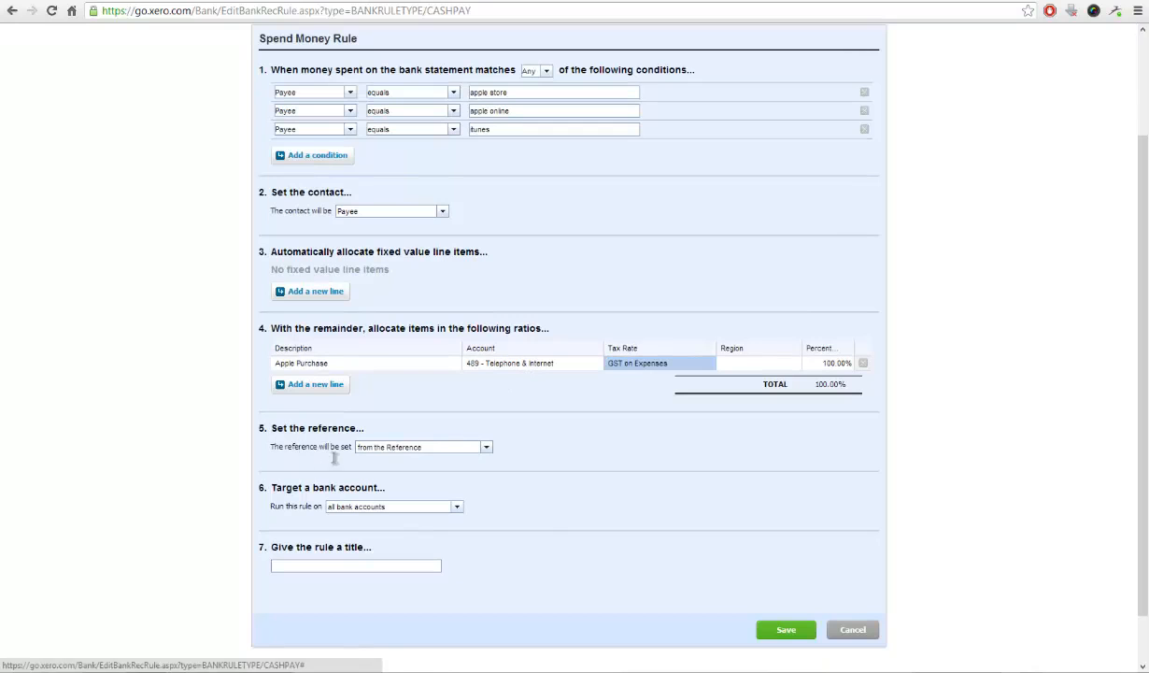
{"action": "left_click", "coordinate": [488, 450]}
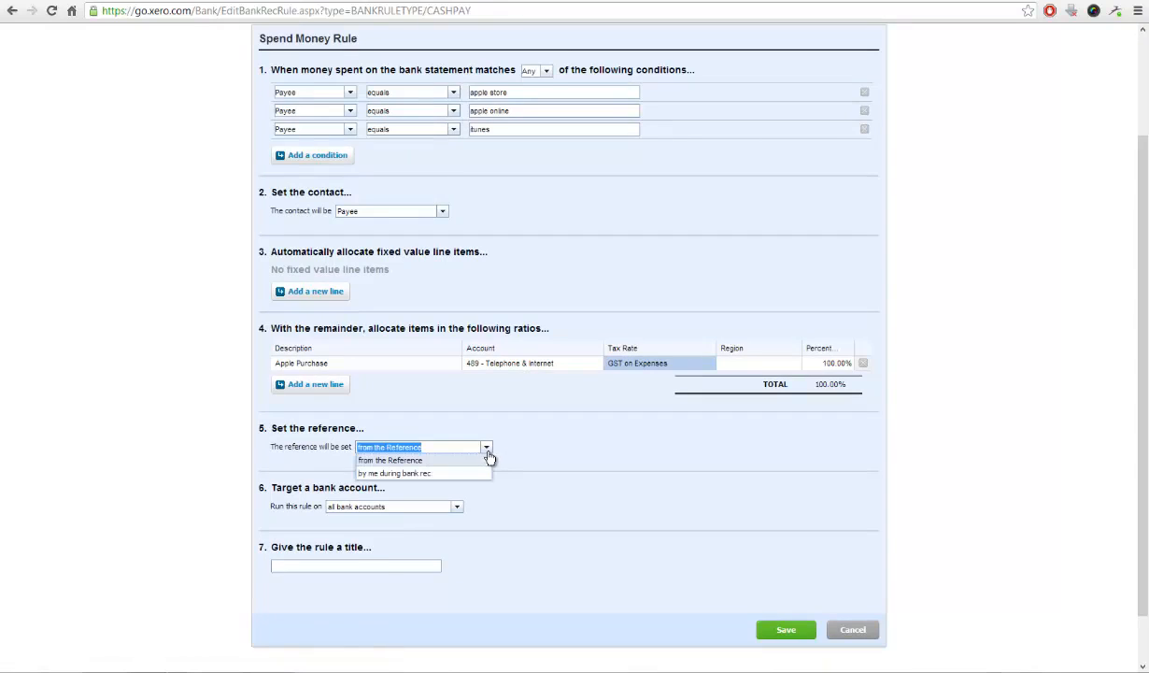
{"action": "left_click", "coordinate": [487, 450]}
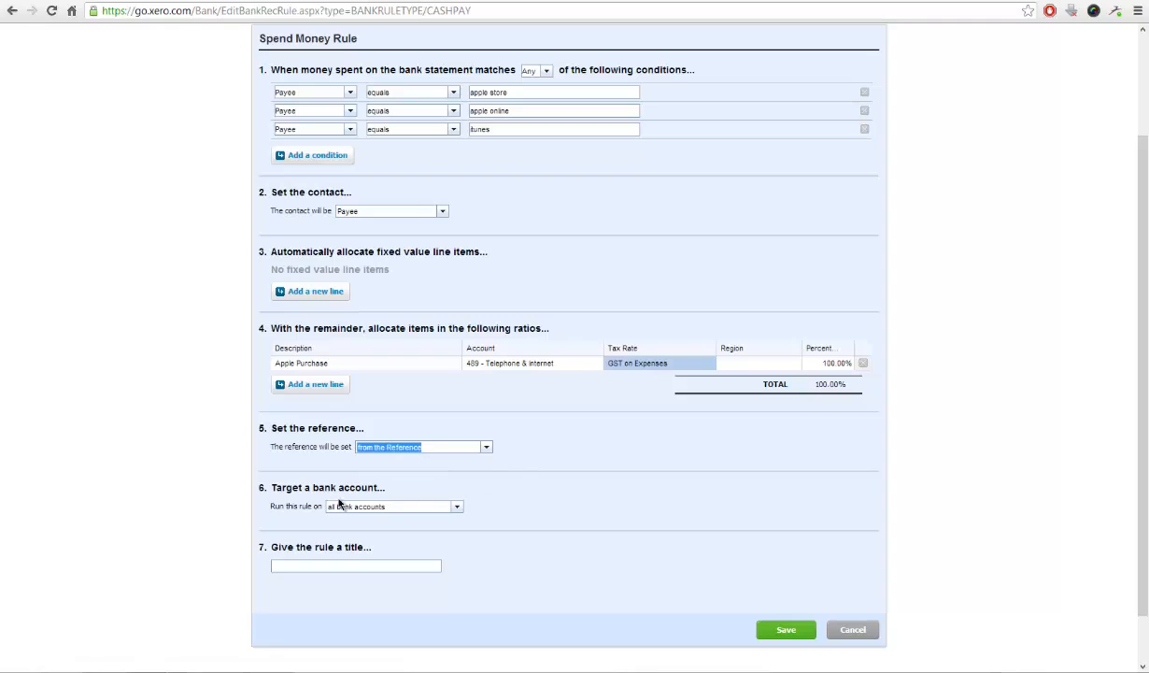
{"action": "left_click_drag", "start_coordinate": [278, 486], "coordinate": [386, 478]}
{"action": "left_click", "coordinate": [399, 490]}
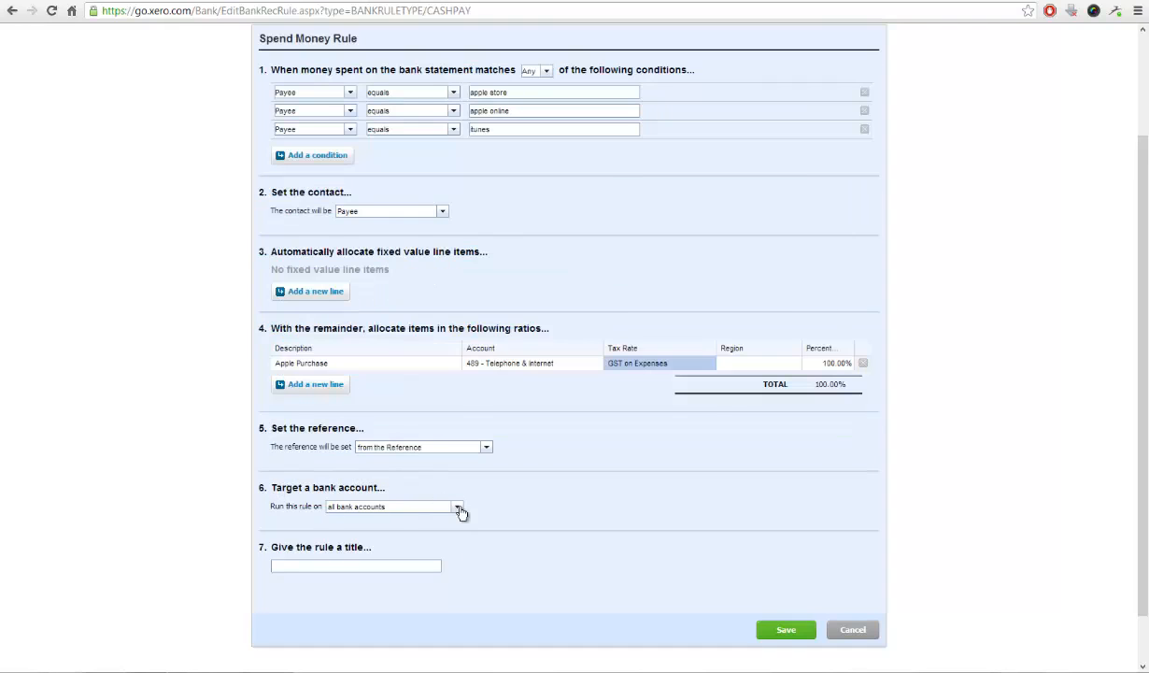
{"action": "left_click", "coordinate": [458, 507]}
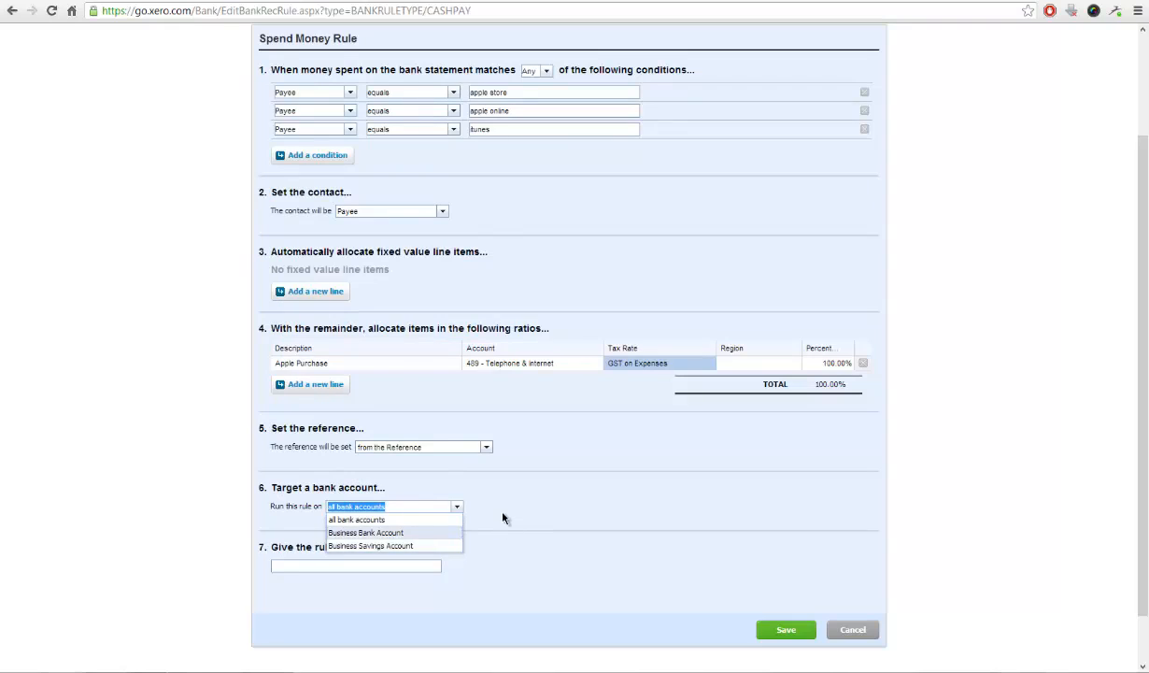
{"action": "left_click", "coordinate": [503, 518]}
Step: Title the rule "Apple Rule" and save it
{"action": "left_click", "coordinate": [337, 564]}
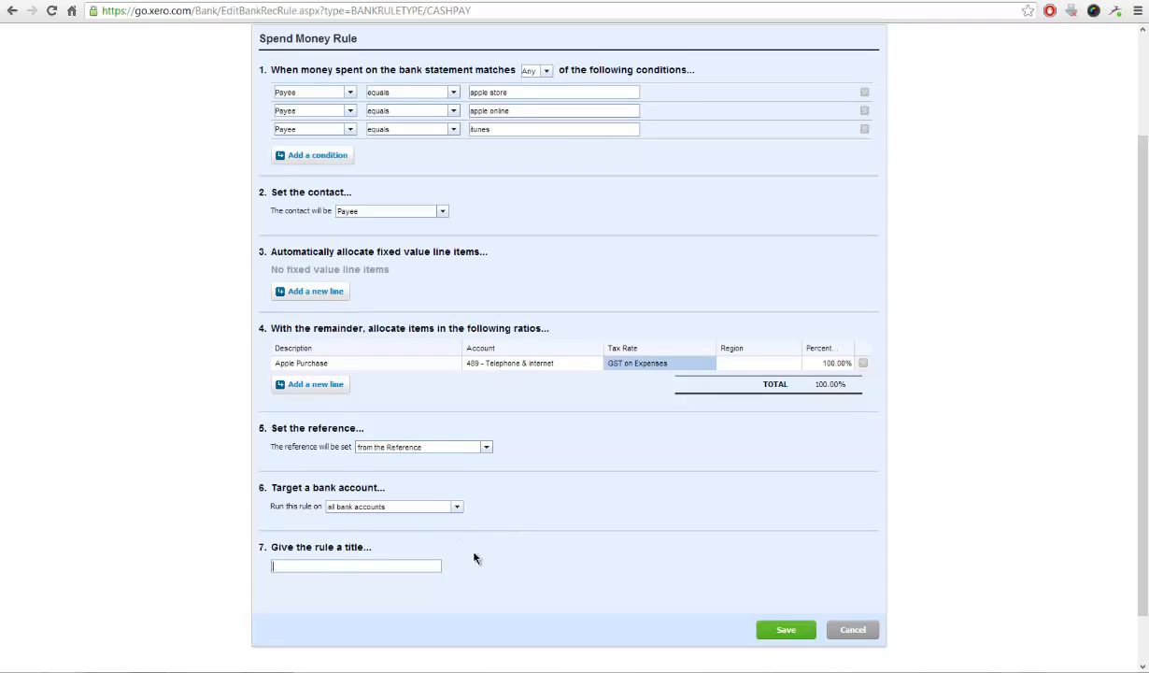
{"action": "type", "text": "Apple Rule"}
{"action": "left_click", "coordinate": [791, 630]}
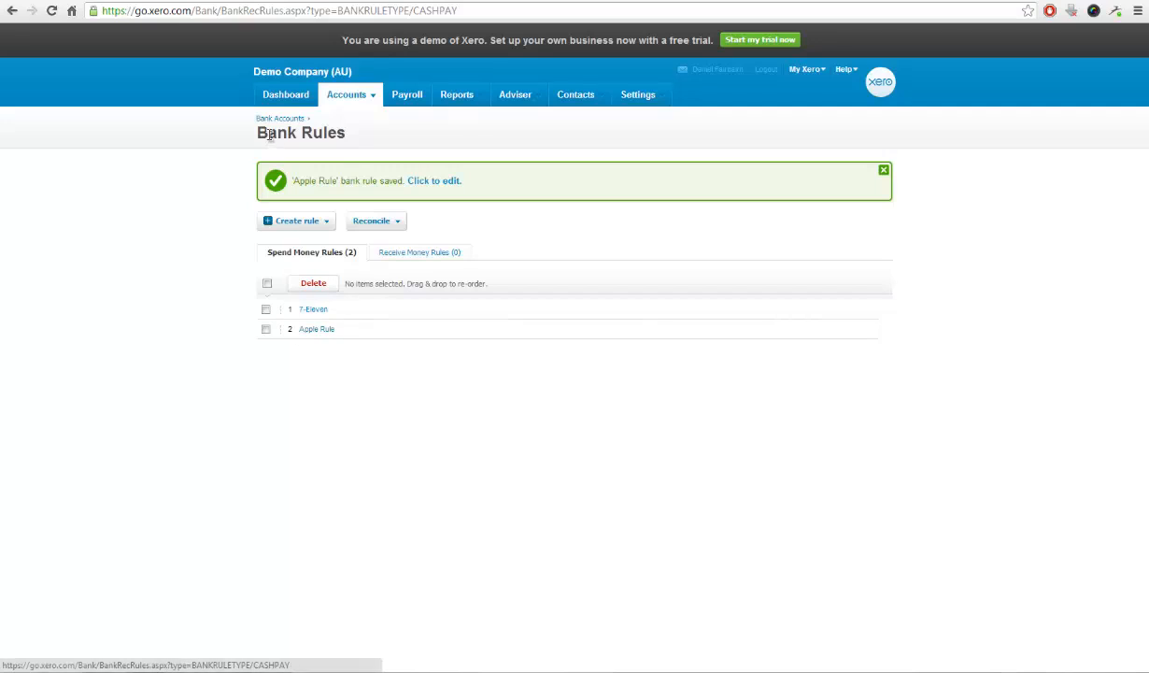
Step: Open the reconciliation of the Business Bank Account from Bank Accounts and hide the Getting Started With Bank Reconciliation guide
{"action": "left_click", "coordinate": [342, 97]}
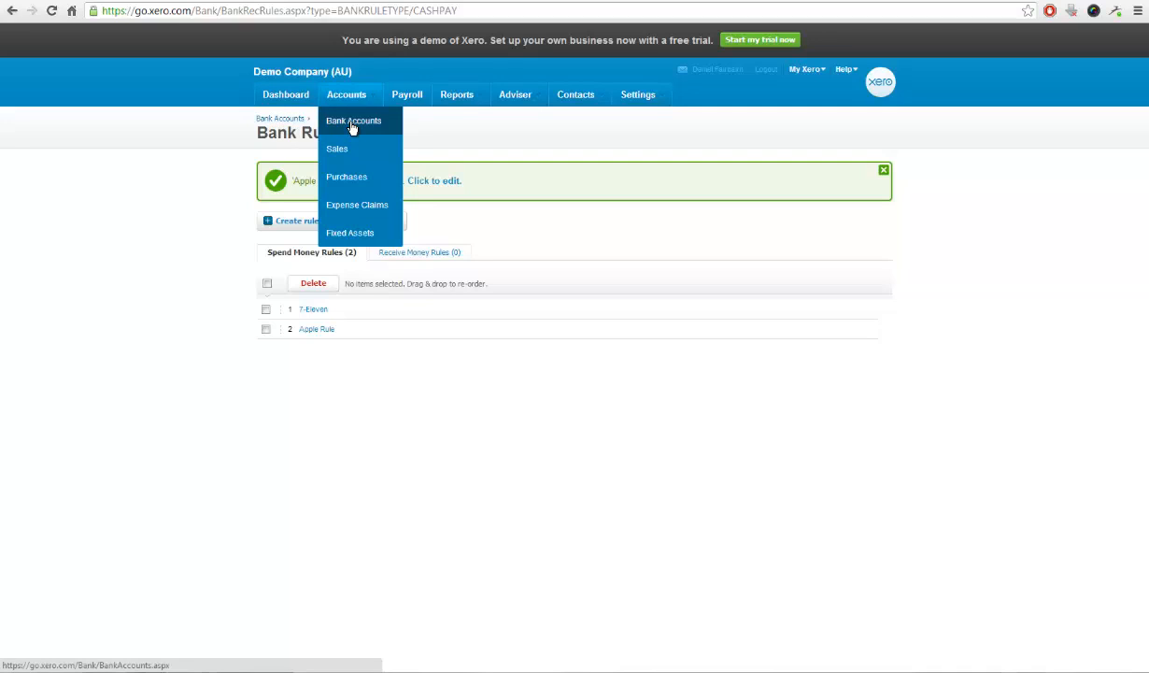
{"action": "left_click", "coordinate": [326, 125]}
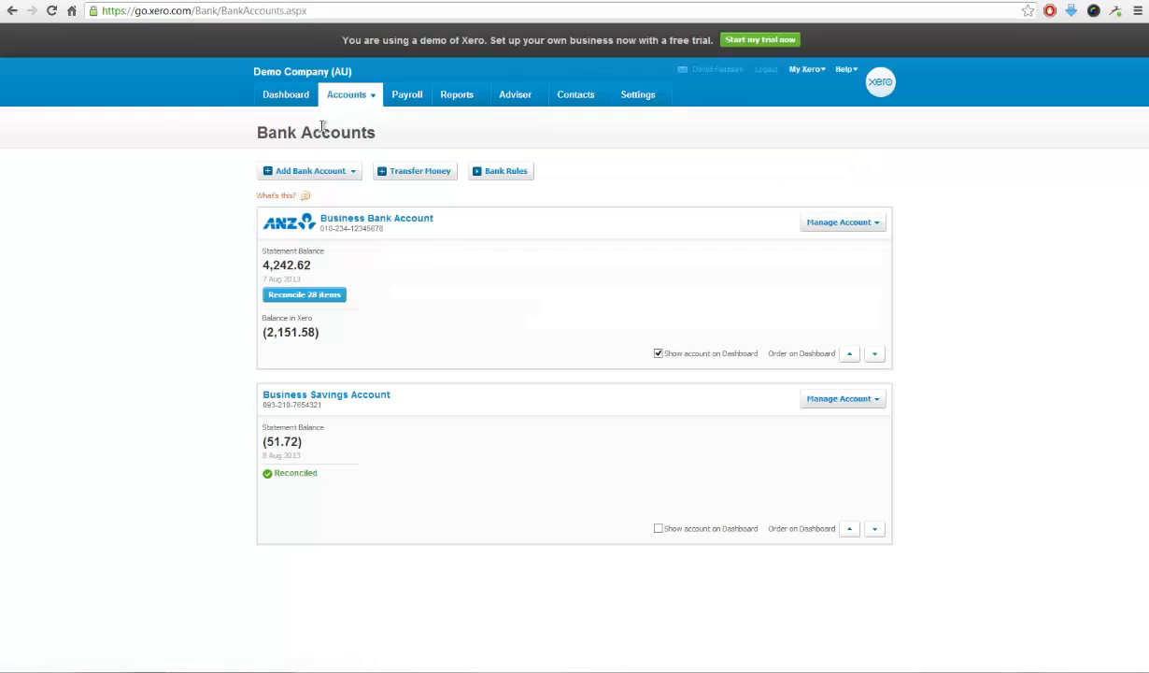
{"action": "left_click", "coordinate": [329, 295]}
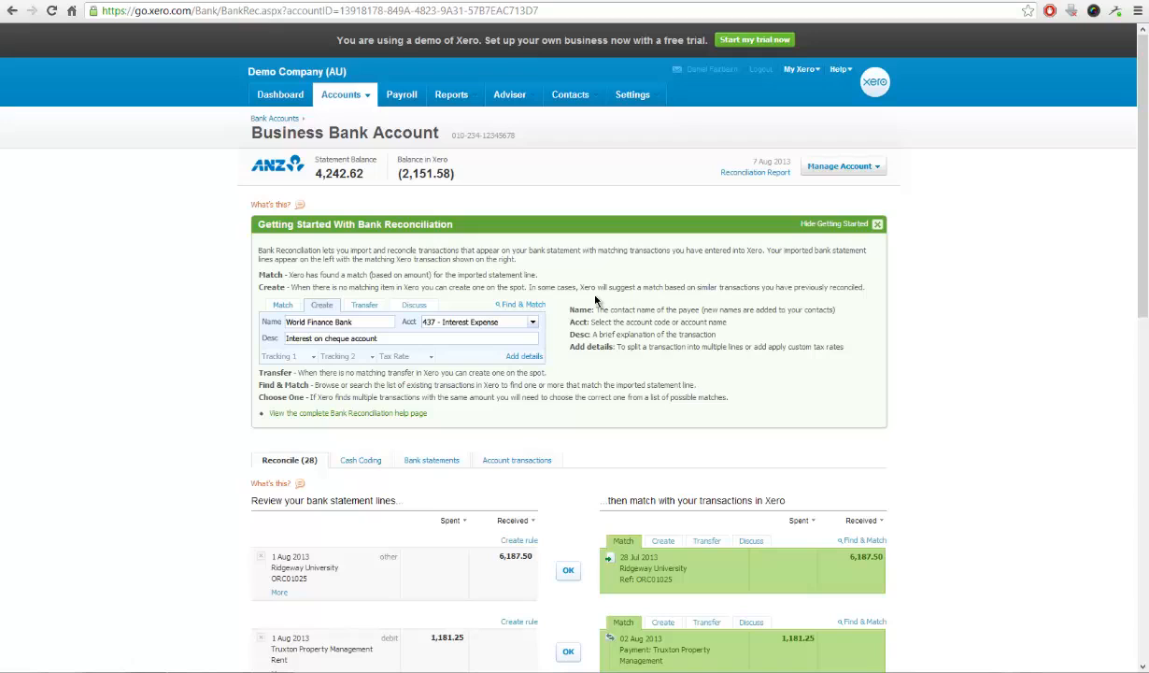
{"action": "left_click", "coordinate": [877, 226]}
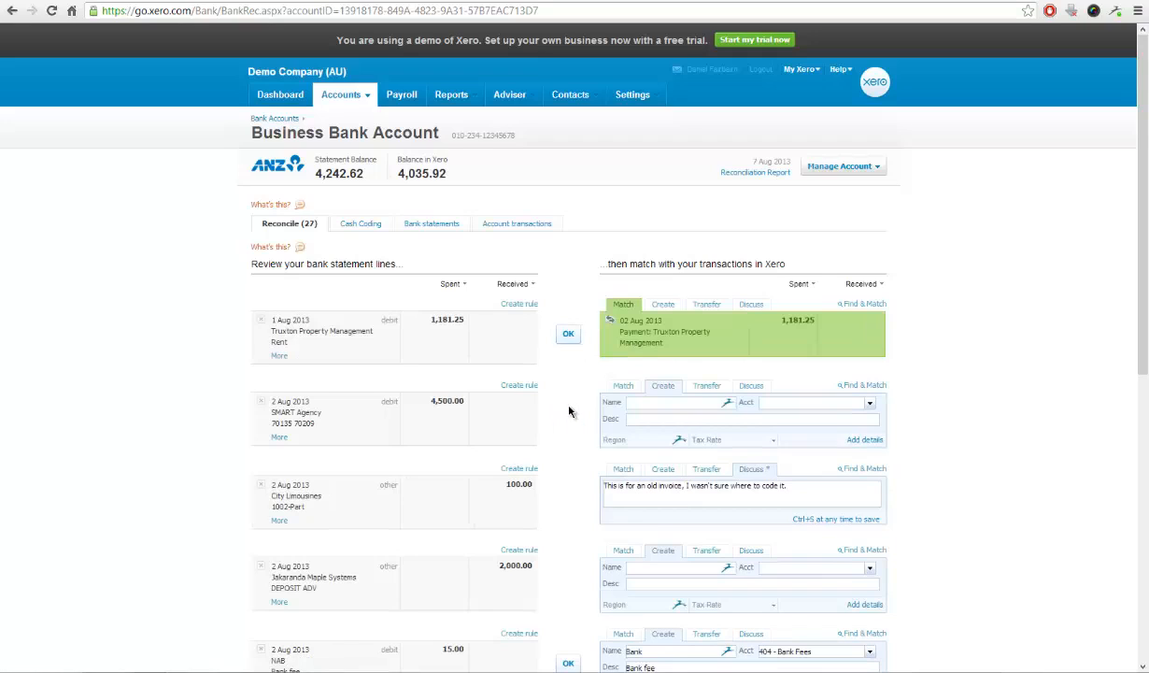
Step: Reconcile the Truxton Property Management rent line with its suggested match and look through the remaining statement lines
{"action": "left_click", "coordinate": [570, 335]}
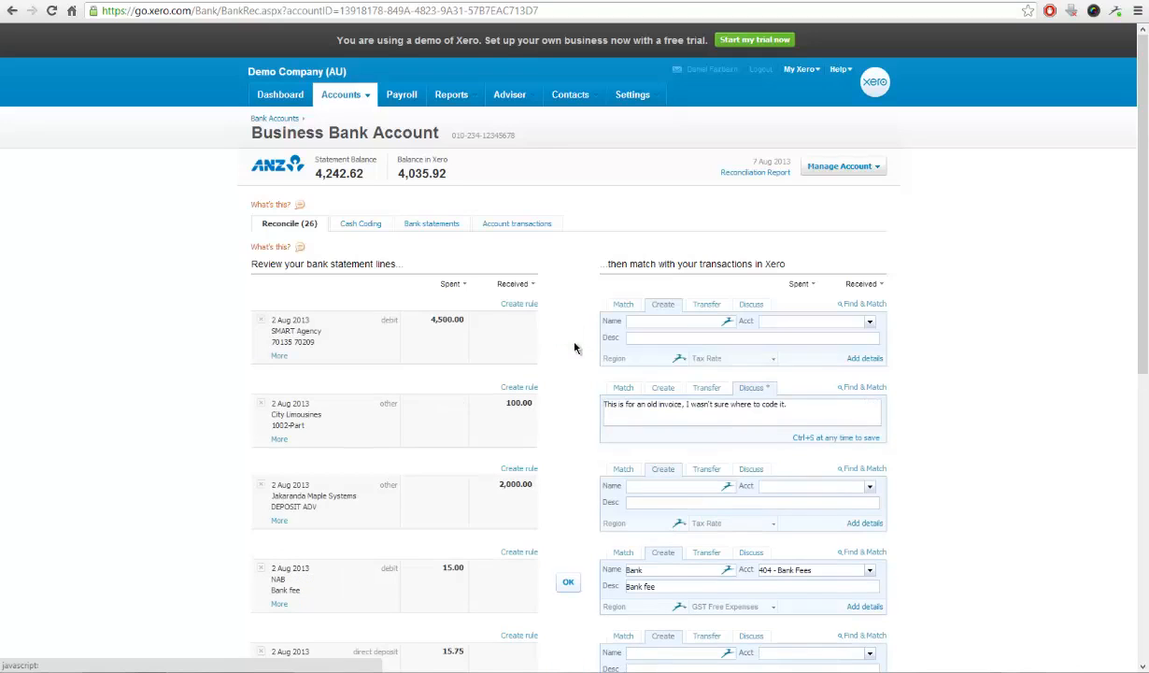
{"action": "scroll", "coordinate": [575, 340], "scroll_direction": "down", "scroll_amount": 3}
{"action": "scroll", "coordinate": [575, 340], "scroll_direction": "down", "scroll_amount": 6}
{"action": "scroll", "coordinate": [575, 340], "scroll_direction": "up", "scroll_amount": 4}
{"action": "scroll", "coordinate": [575, 340], "scroll_direction": "up", "scroll_amount": 2}
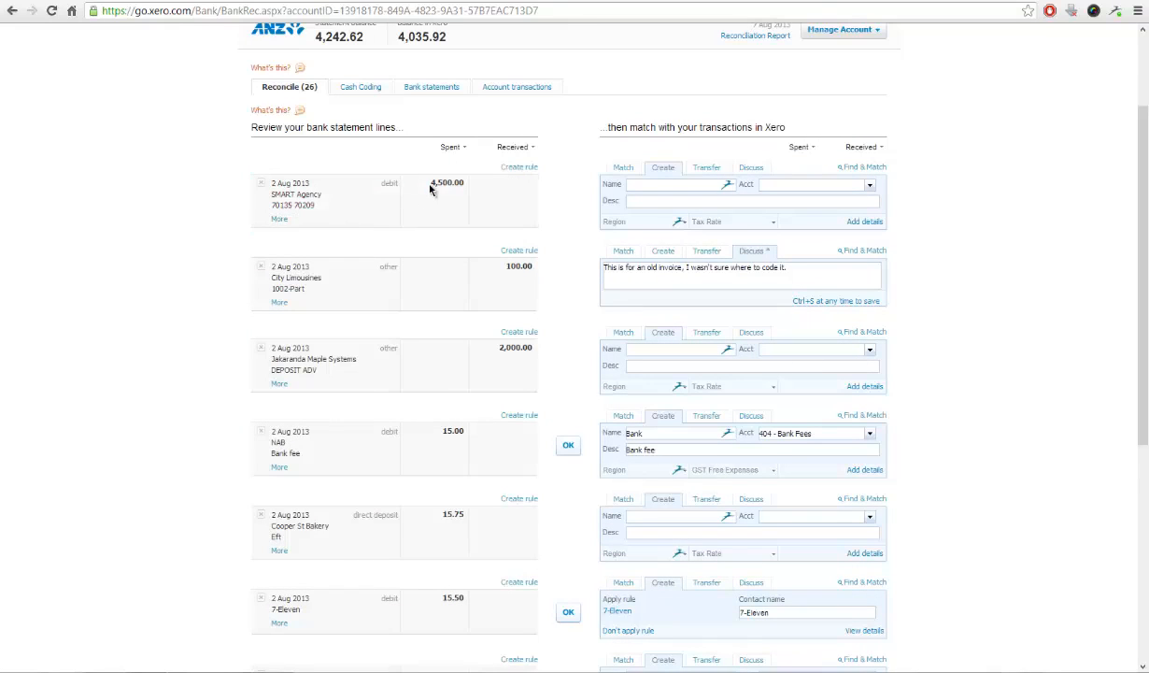
{"action": "scroll", "coordinate": [441, 182], "scroll_direction": "up", "scroll_amount": 2}
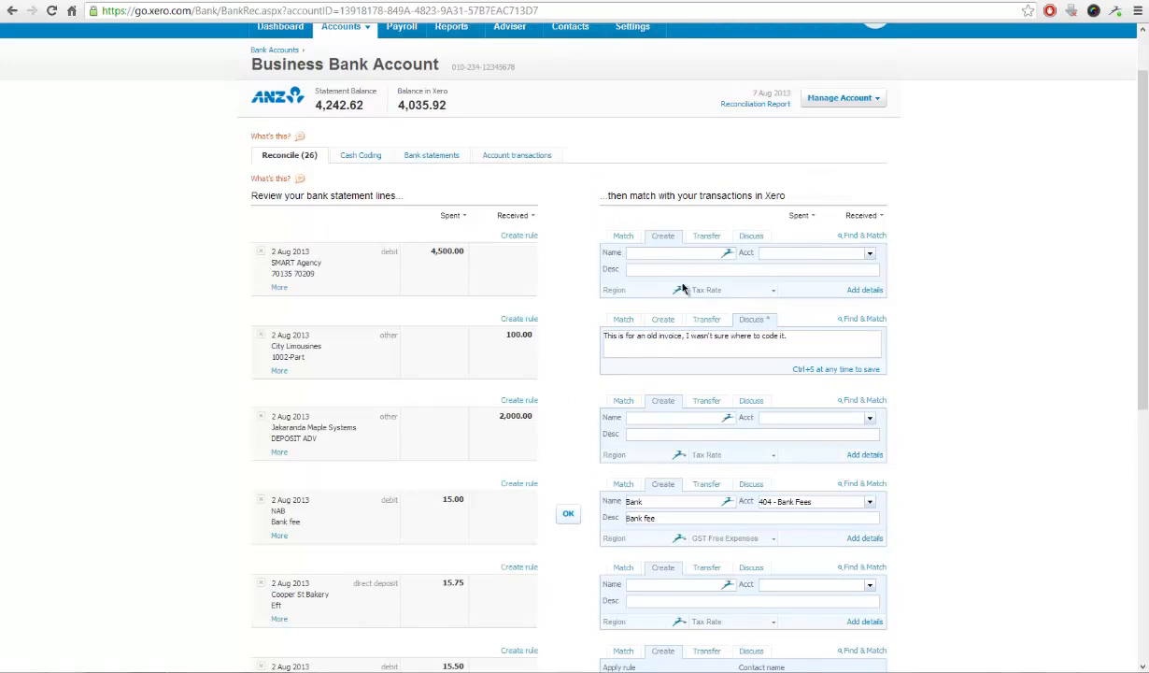
Step: Examine the match, create, transfer and discuss options for the SMART Agency 4,500.00 statement line
{"action": "left_click", "coordinate": [624, 238]}
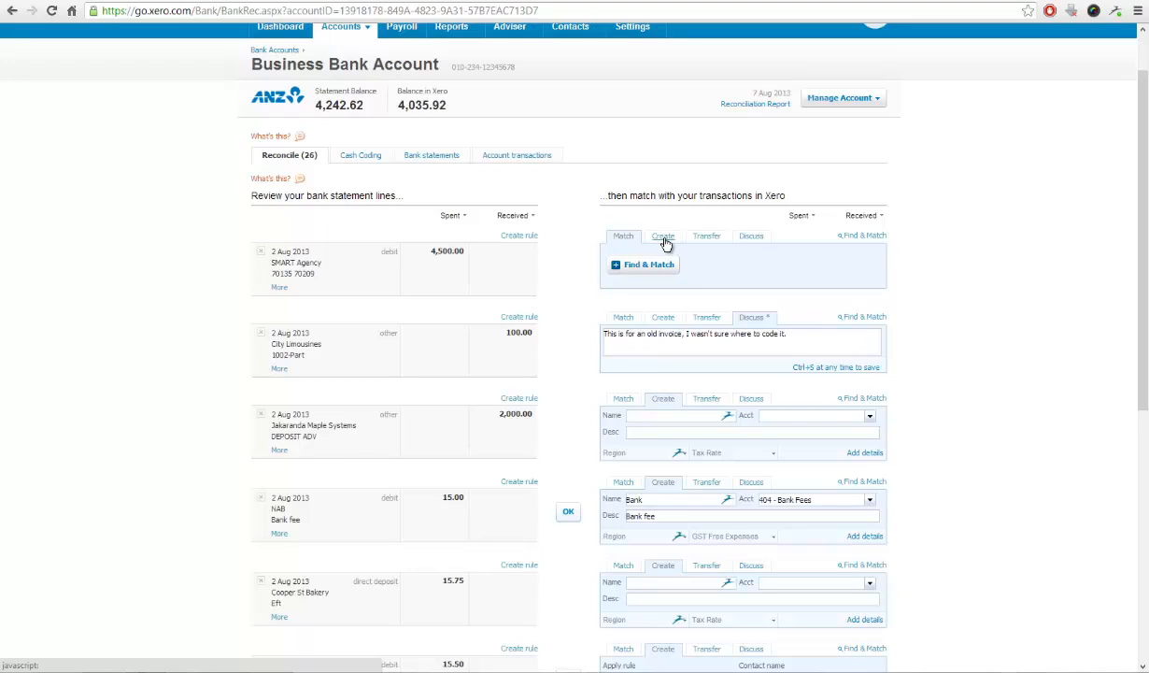
{"action": "left_click", "coordinate": [663, 239]}
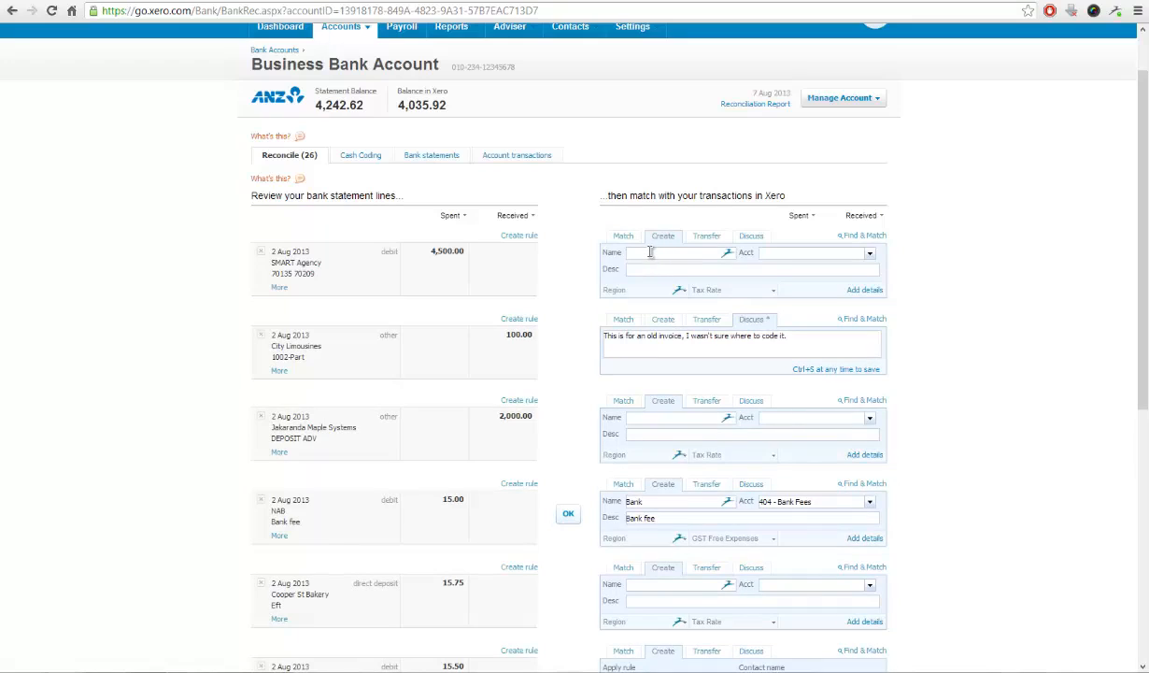
{"action": "left_click", "coordinate": [641, 252]}
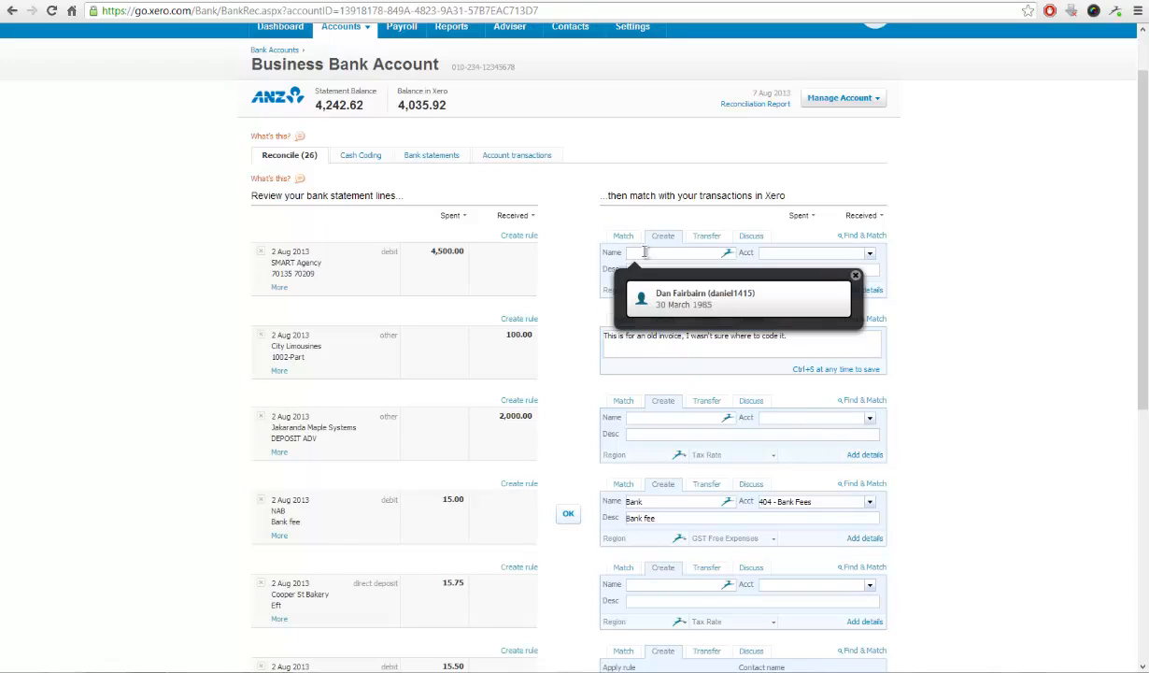
{"action": "left_click", "coordinate": [791, 253]}
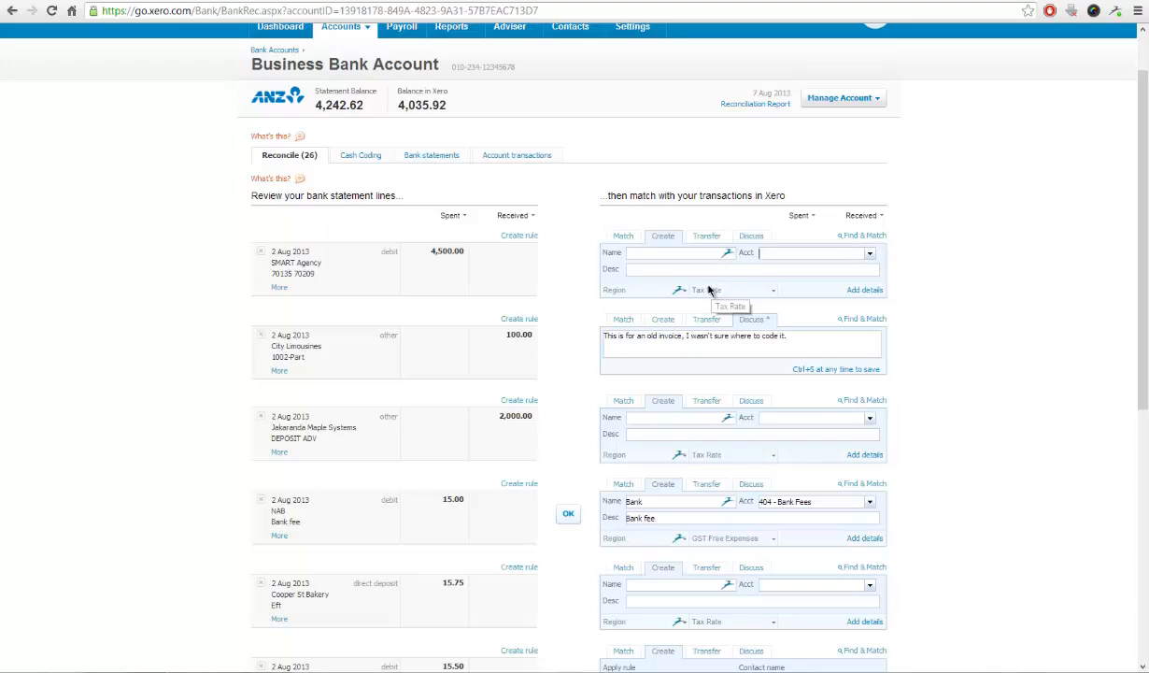
{"action": "left_click", "coordinate": [701, 235]}
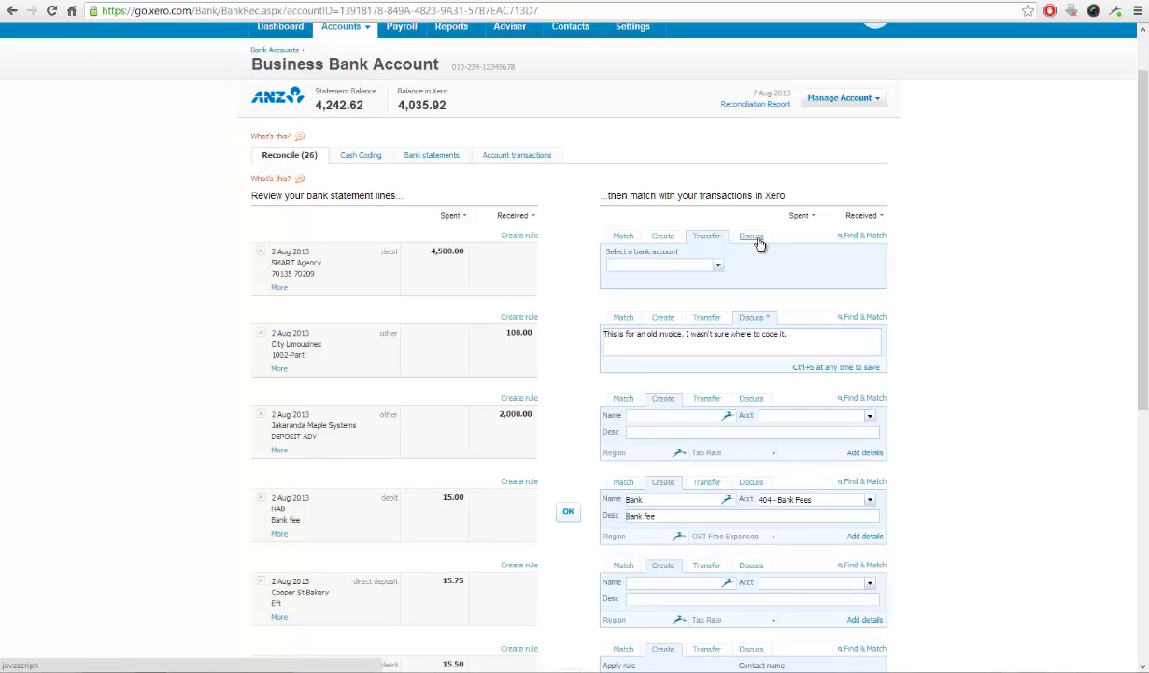
{"action": "left_click", "coordinate": [757, 241]}
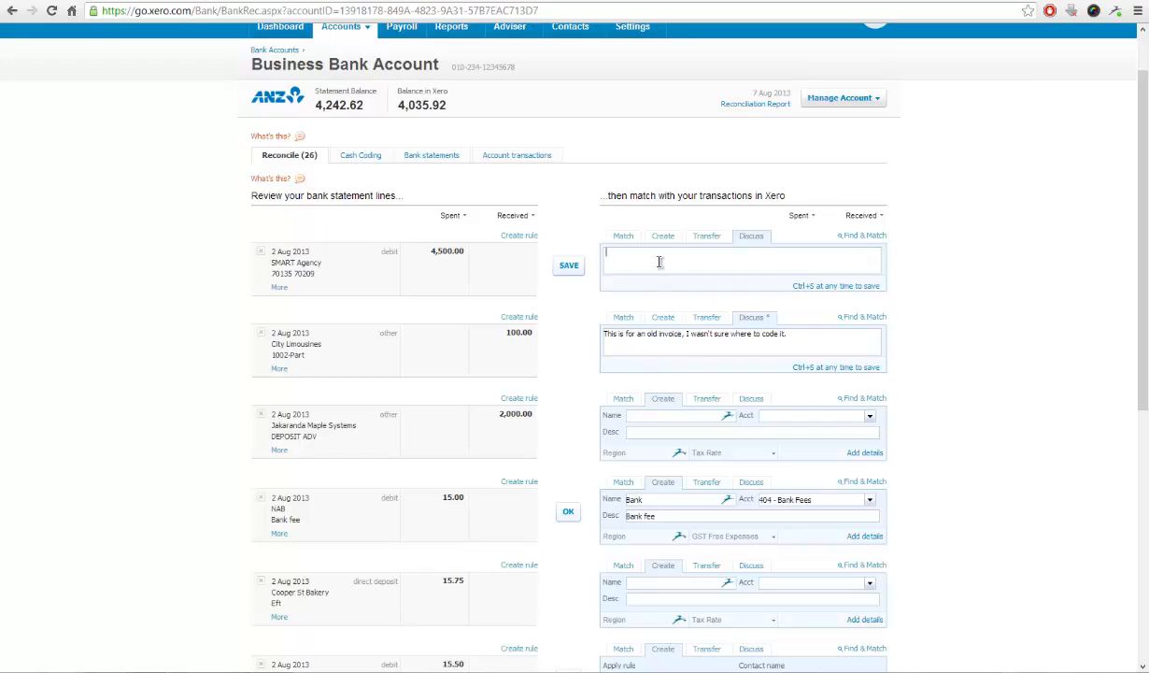
Step: Open Find & Match for the SMART Agency statement line and search its candidate transactions for "smart"
{"action": "left_click", "coordinate": [624, 236]}
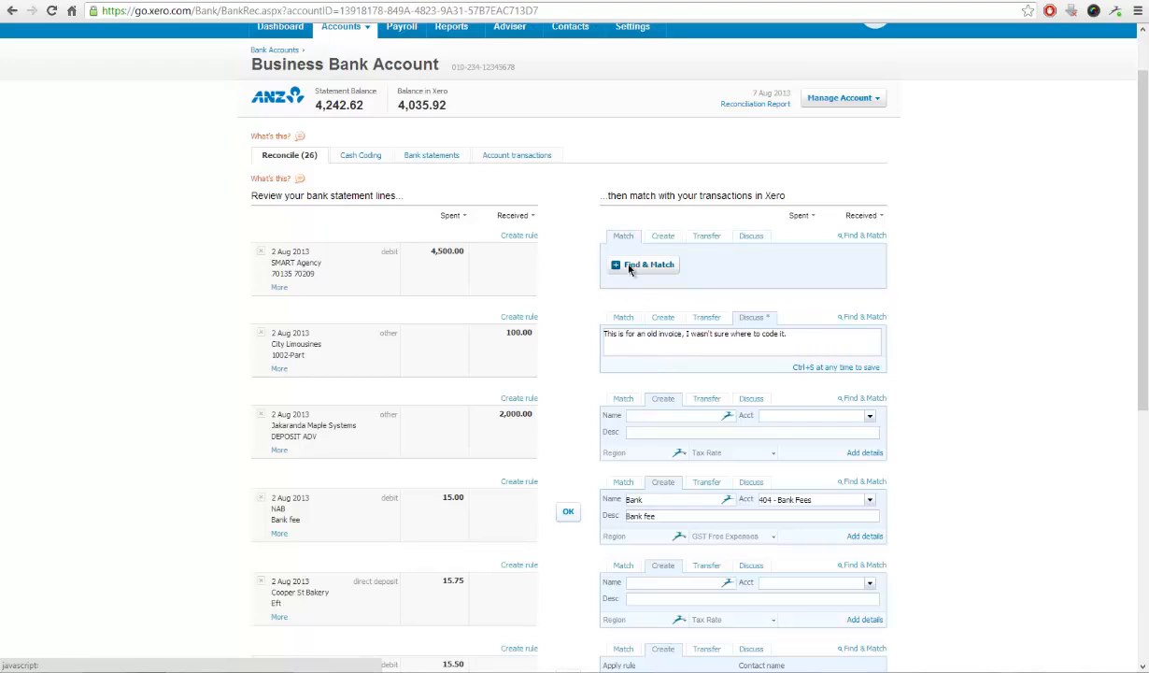
{"action": "left_click", "coordinate": [629, 267]}
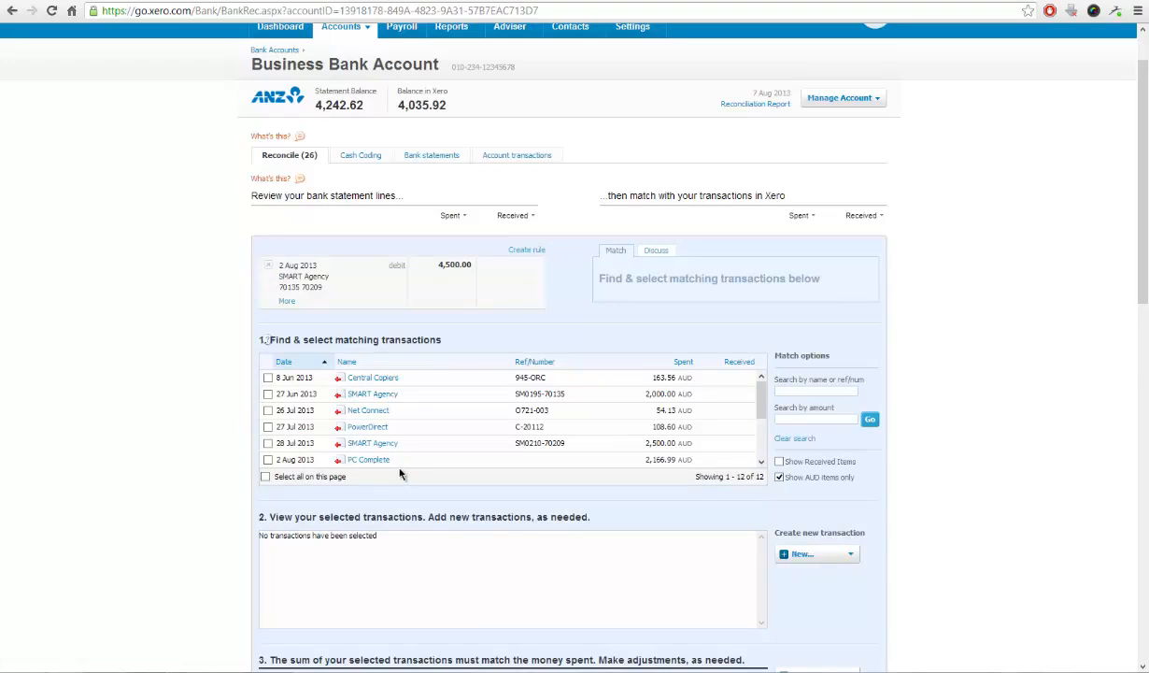
{"action": "left_click", "coordinate": [808, 393]}
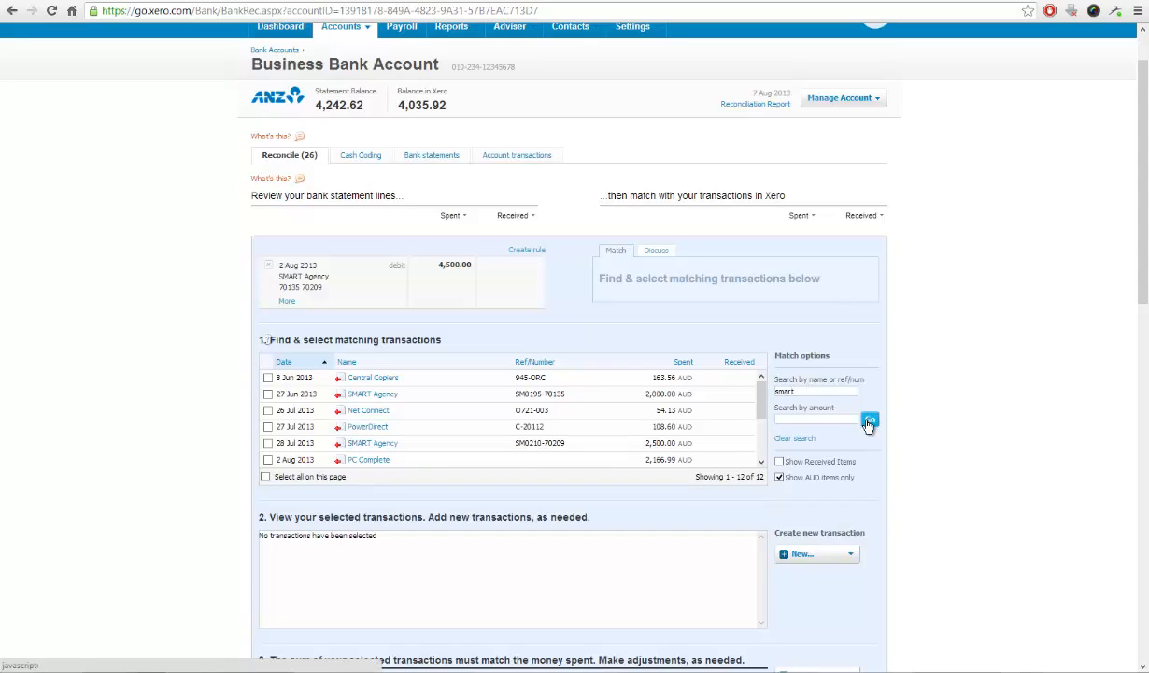
{"action": "left_click", "coordinate": [868, 423]}
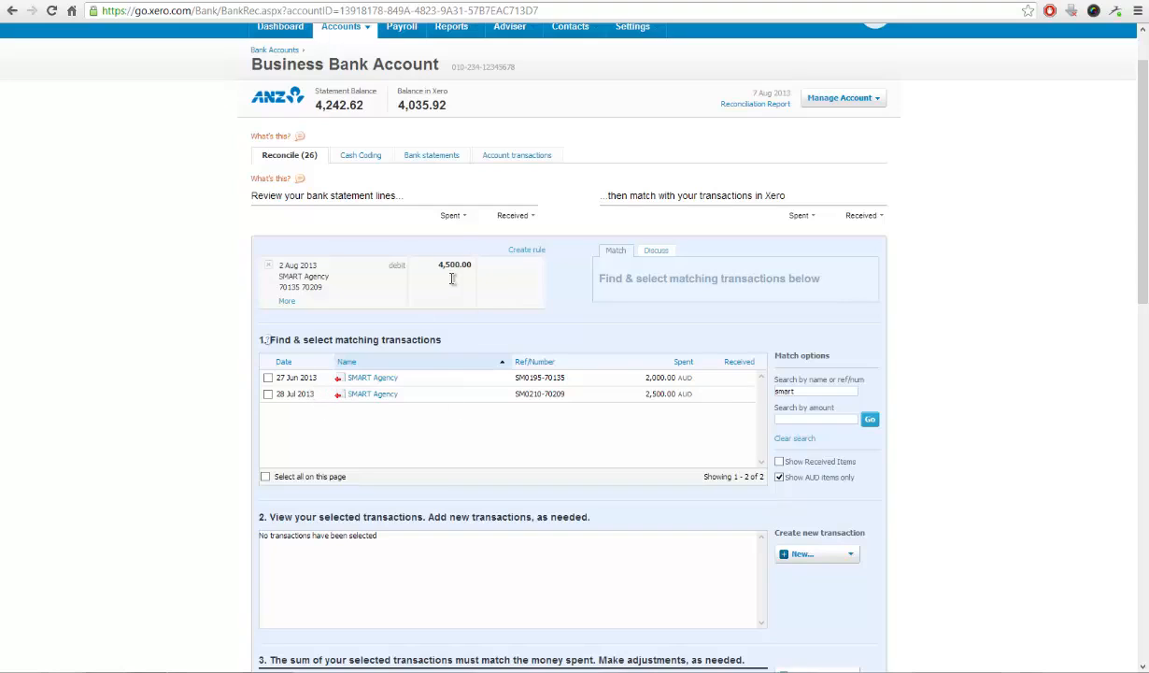
Step: Select SMART Agency bills SM0195-70135 and SM0210-70209 as matching transactions and reconcile the statement line
{"action": "left_click", "coordinate": [268, 379]}
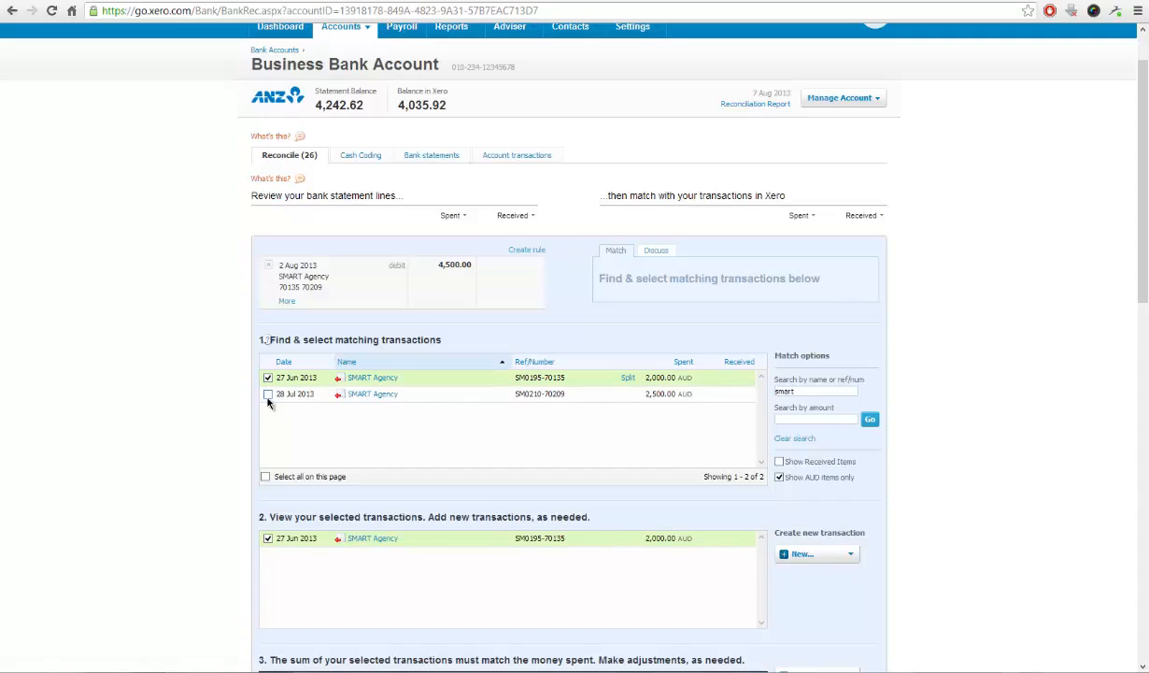
{"action": "left_click", "coordinate": [269, 395]}
{"action": "scroll", "coordinate": [467, 411], "scroll_direction": "down", "scroll_amount": 1}
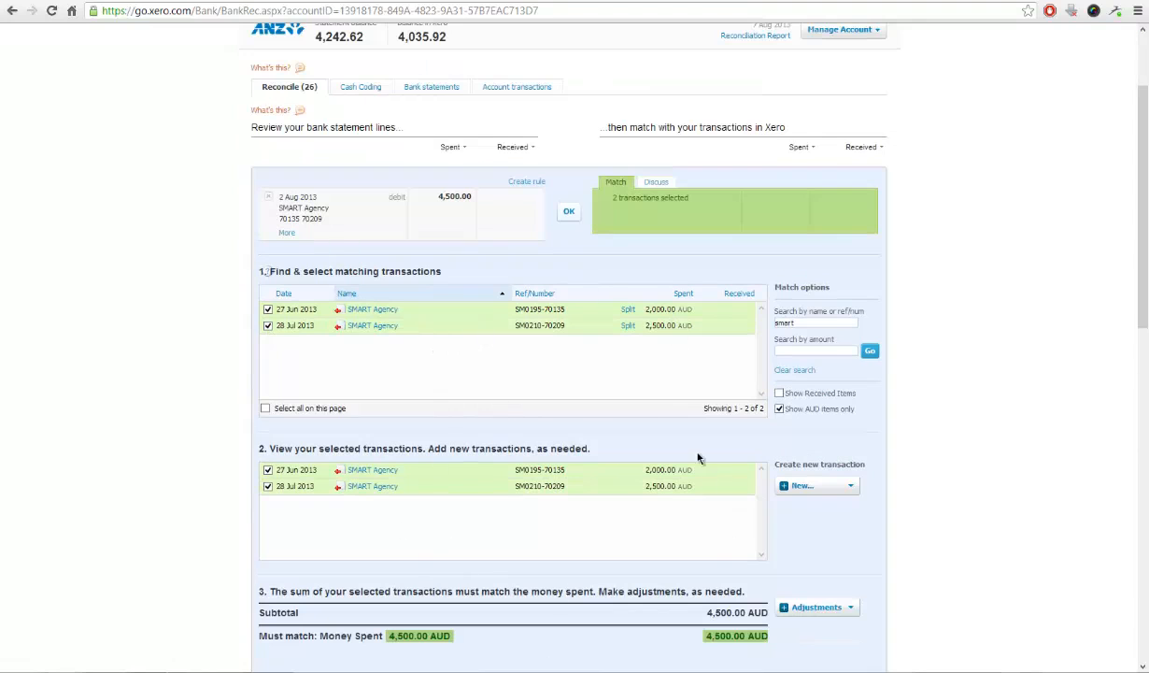
{"action": "scroll", "coordinate": [713, 389], "scroll_direction": "down", "scroll_amount": 2}
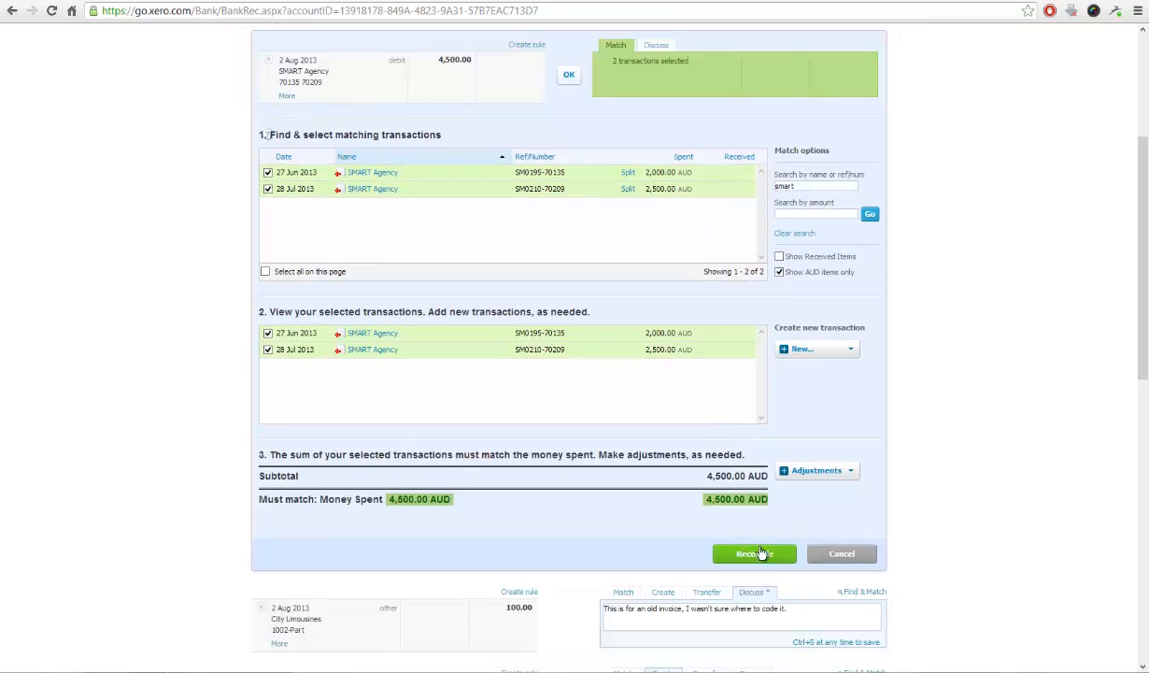
{"action": "left_click", "coordinate": [771, 542]}
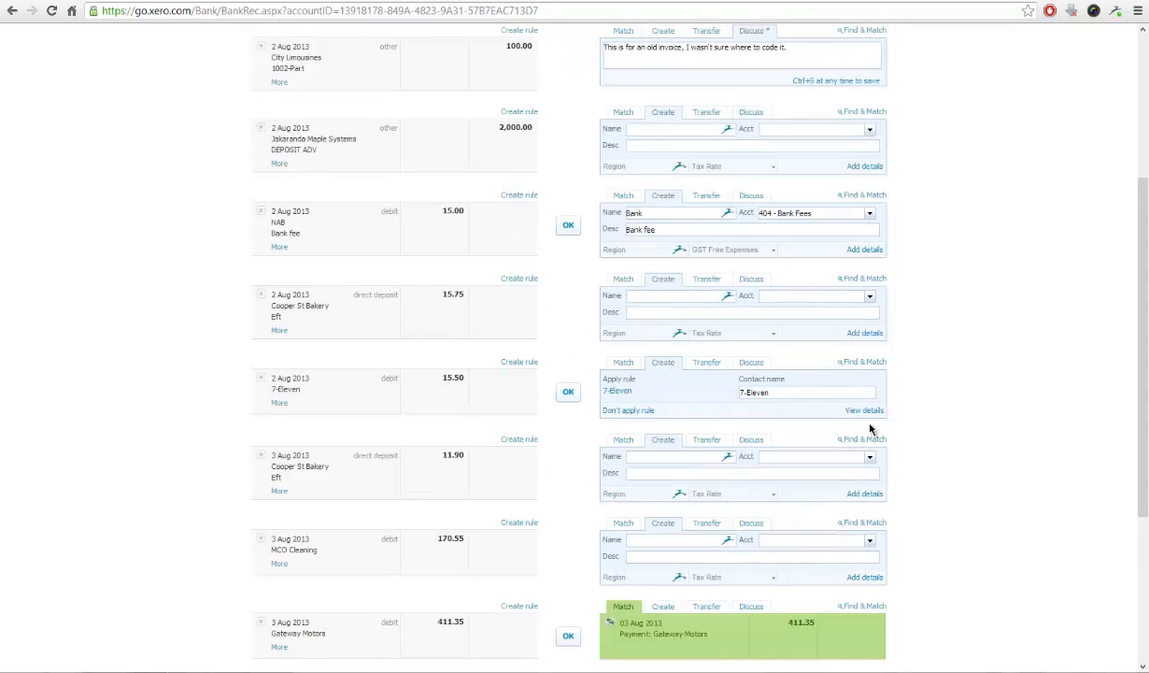
Step: Reconcile the 7-Eleven 15.50 statement line using its suggested bank rule
{"action": "scroll", "coordinate": [874, 420], "scroll_direction": "up", "scroll_amount": 1}
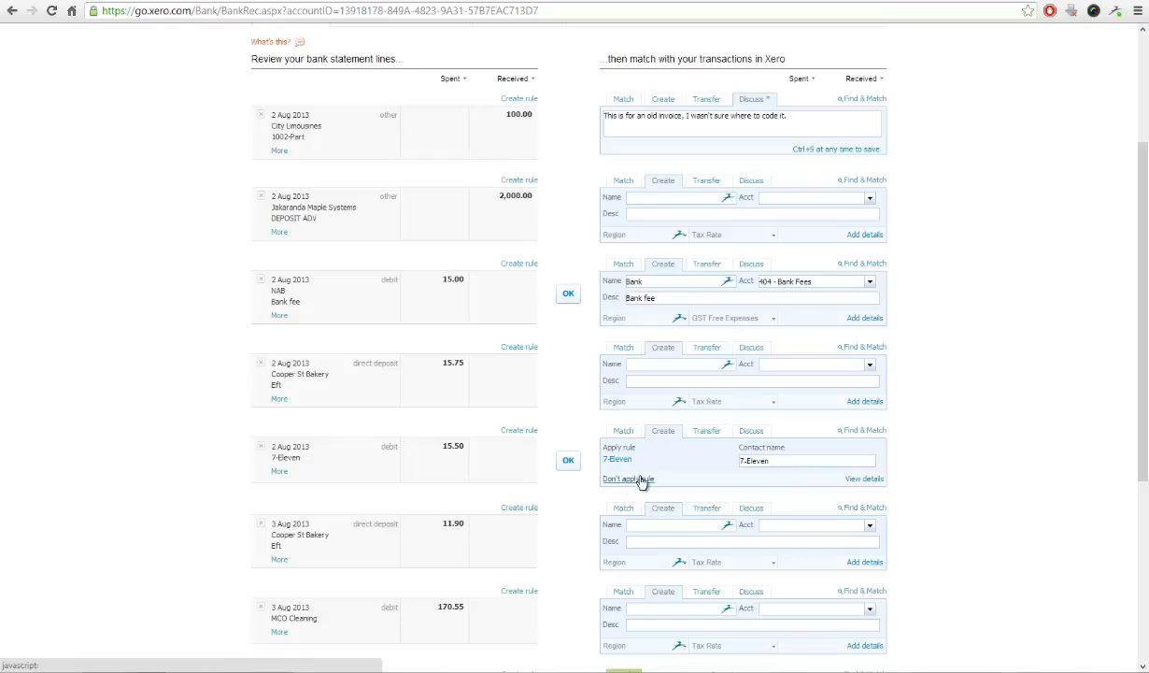
{"action": "left_click", "coordinate": [569, 463]}
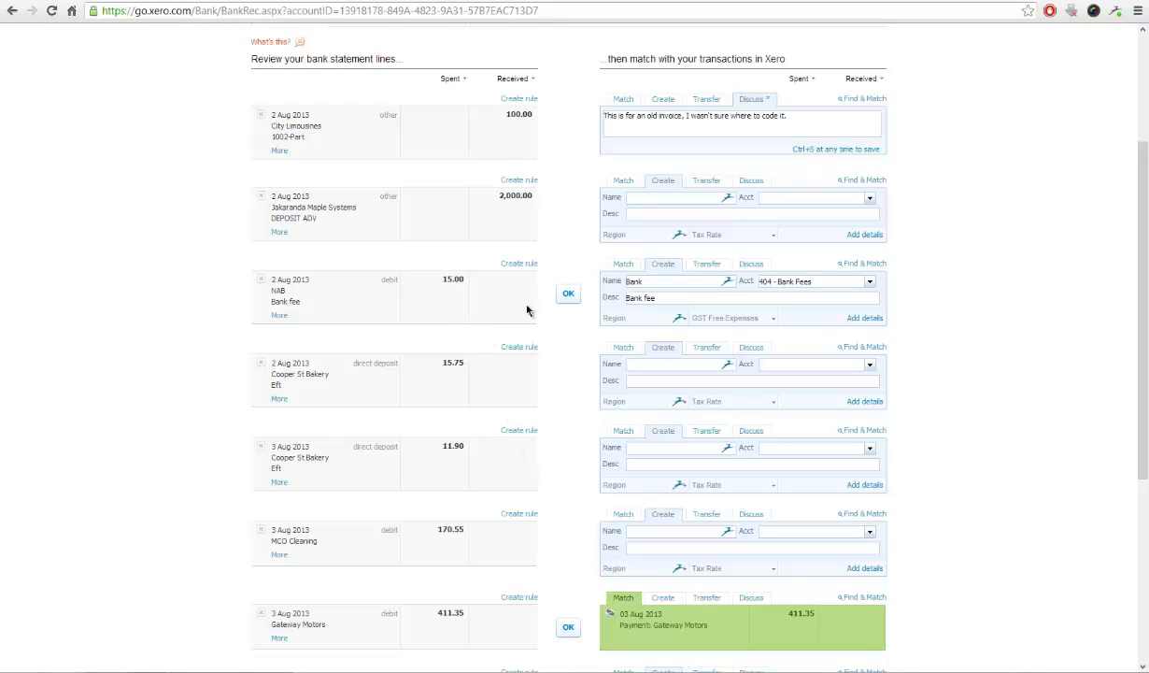
Step: Open Find & Match for the Jakaranda Maple Systems deposit, search for "DIISR" and select invoice ORC1033
{"action": "left_click", "coordinate": [619, 181]}
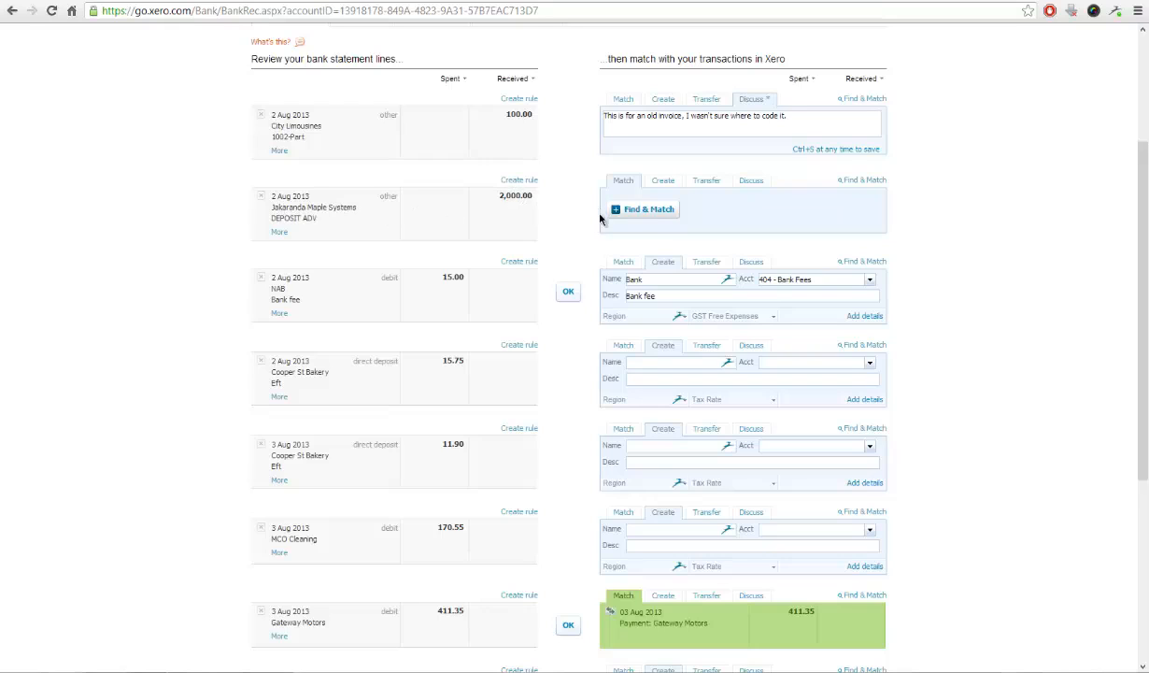
{"action": "left_click", "coordinate": [641, 212]}
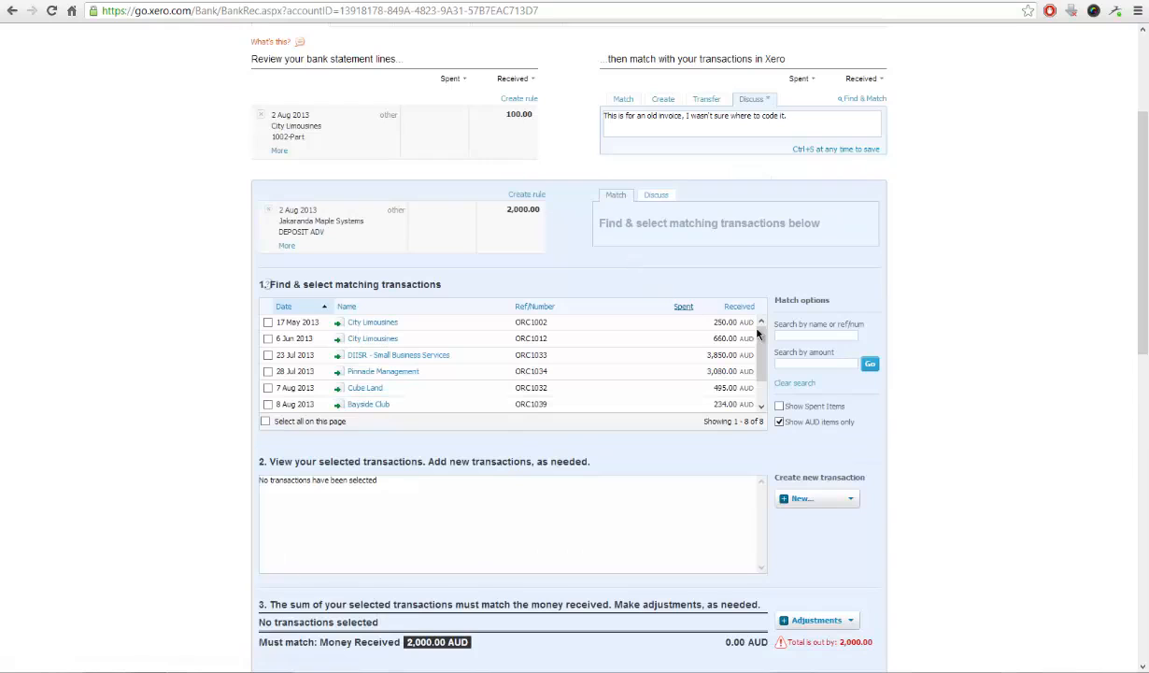
{"action": "scroll", "coordinate": [757, 334], "scroll_direction": "down", "scroll_amount": 2}
{"action": "scroll", "coordinate": [766, 337], "scroll_direction": "up", "scroll_amount": 2}
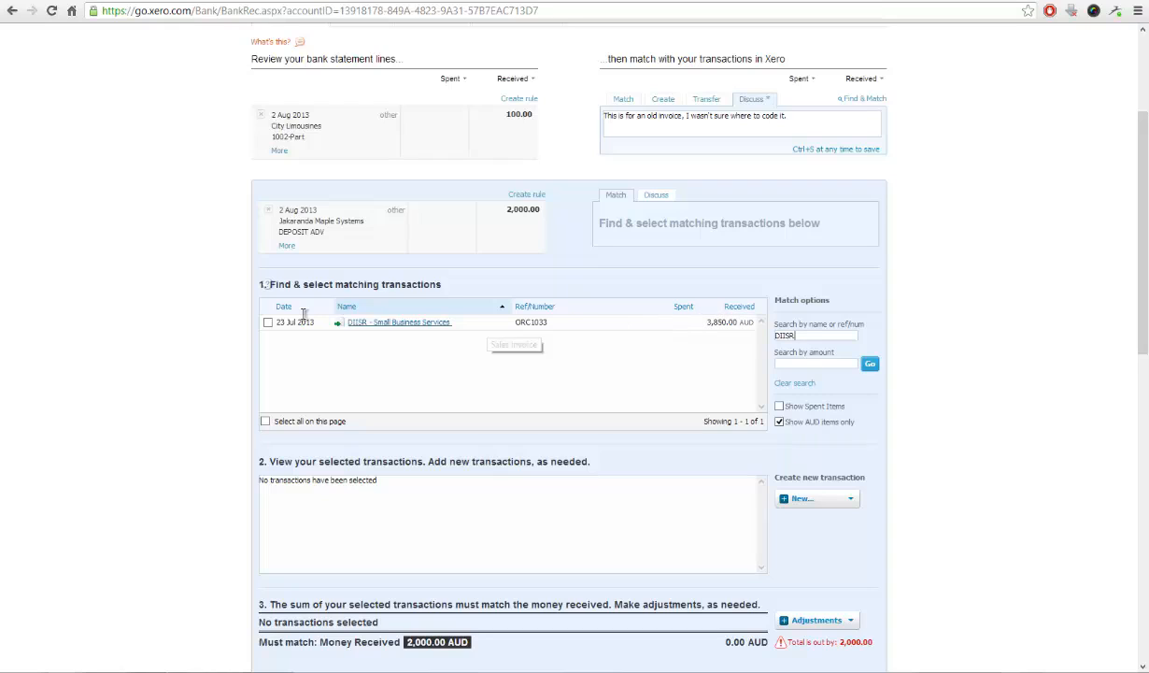
{"action": "left_click", "coordinate": [268, 321]}
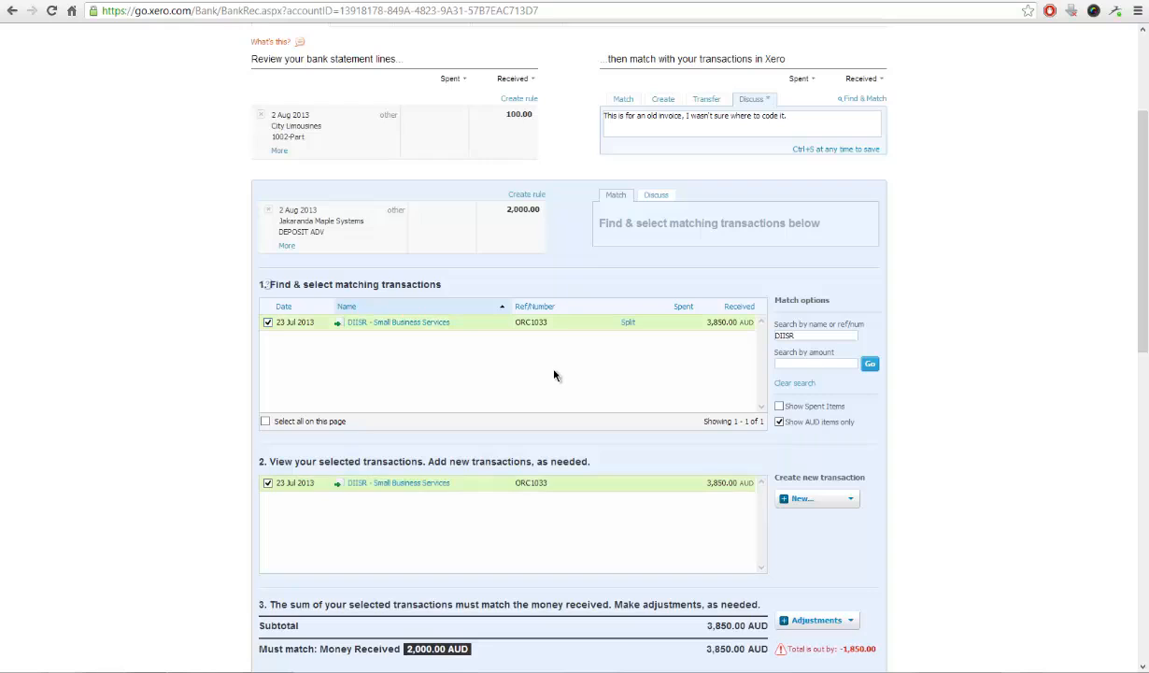
Step: Split invoice ORC1033 with a part payment of 2,000 and reconcile the Jakaranda Maple Systems deposit
{"action": "scroll", "coordinate": [554, 374], "scroll_direction": "down", "scroll_amount": 1}
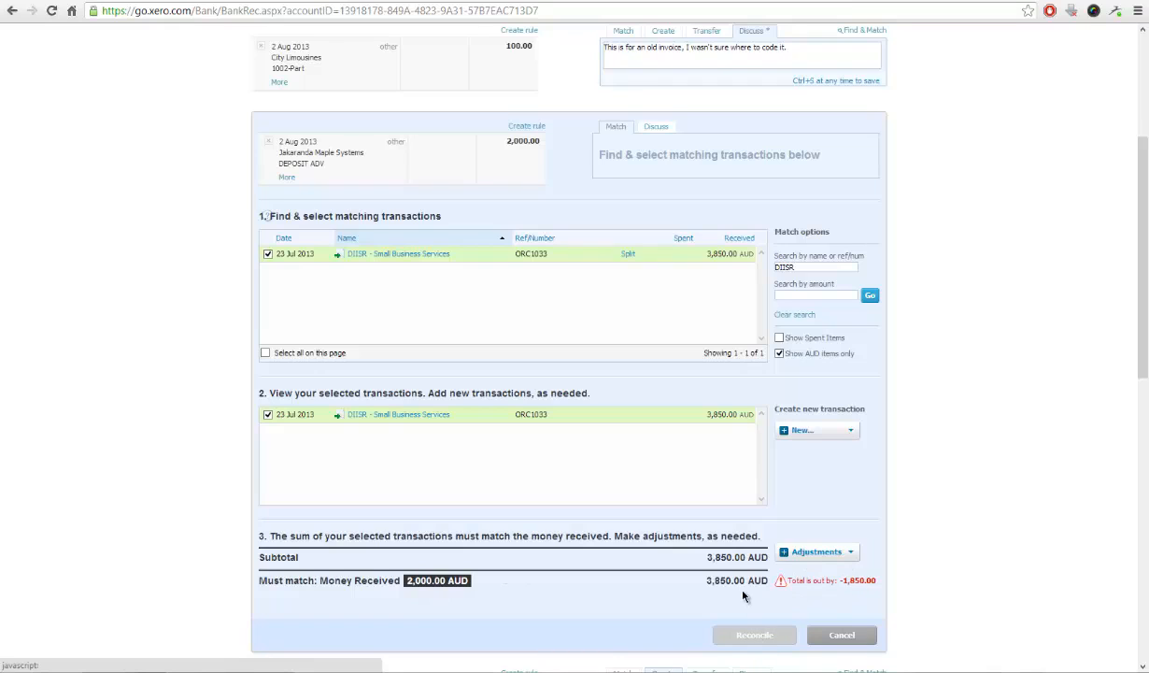
{"action": "left_click", "coordinate": [628, 258]}
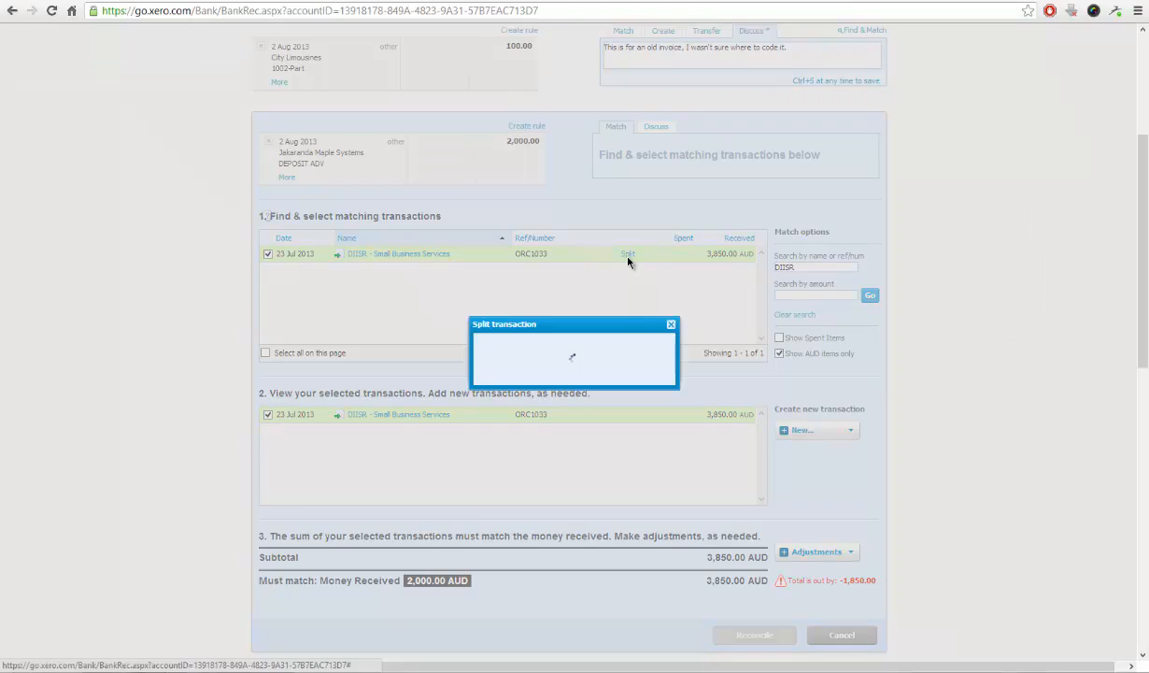
{"action": "left_click", "coordinate": [641, 349]}
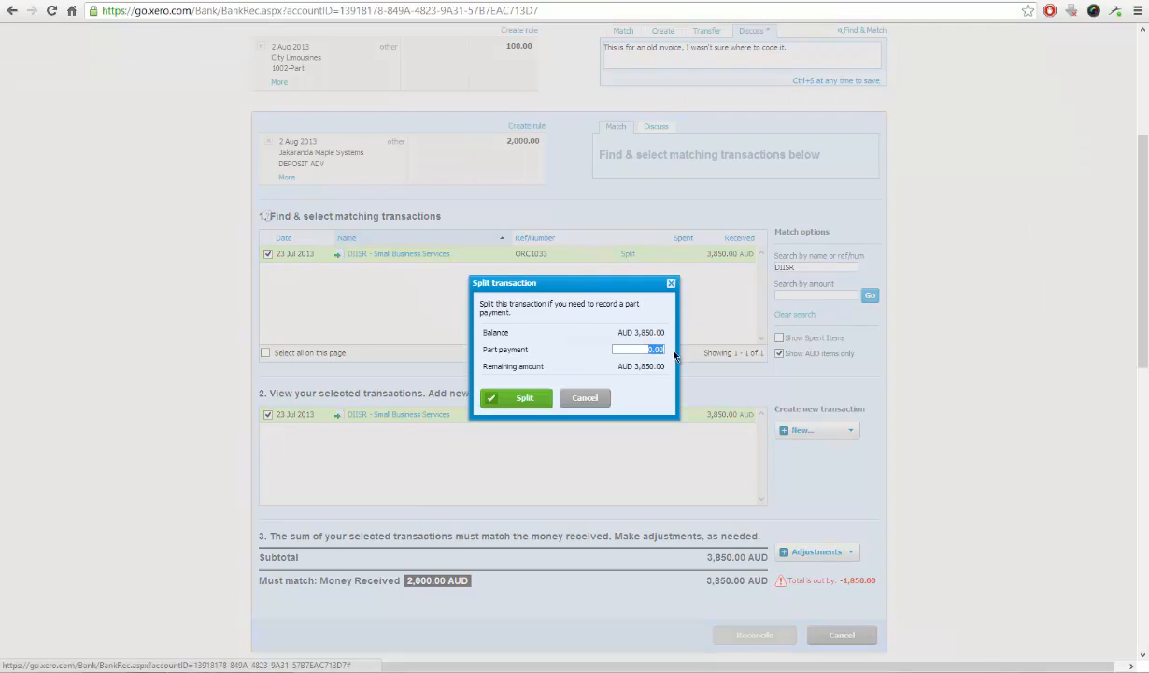
{"action": "type", "text": "2,000"}
{"action": "left_click", "coordinate": [517, 397]}
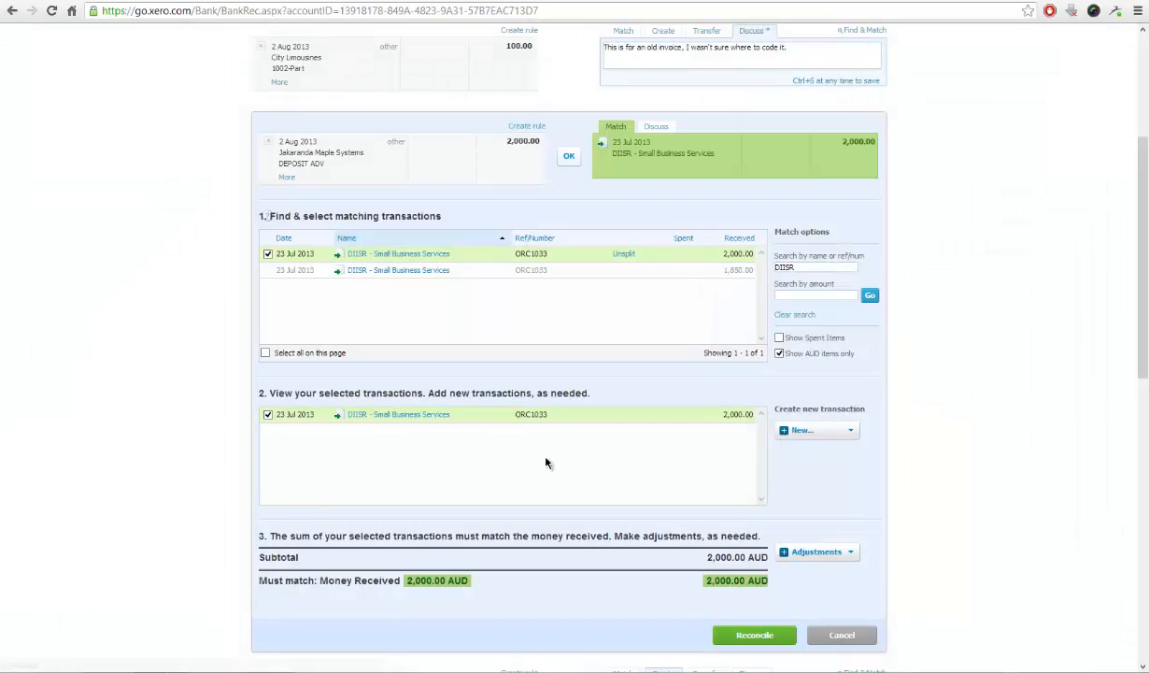
{"action": "left_click", "coordinate": [755, 635]}
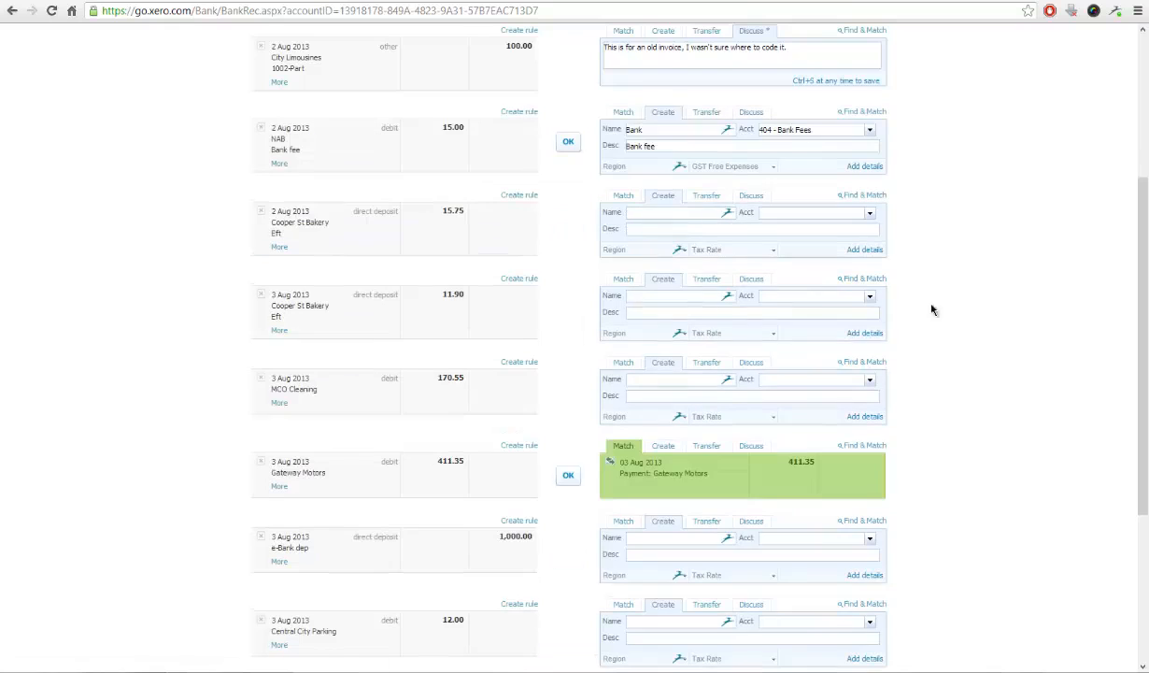
Step: Look over the account's cash coding grid and the reconciliation status of its imported bank statements
{"action": "left_click_drag", "start_coordinate": [1142, 248], "coordinate": [1099, 74]}
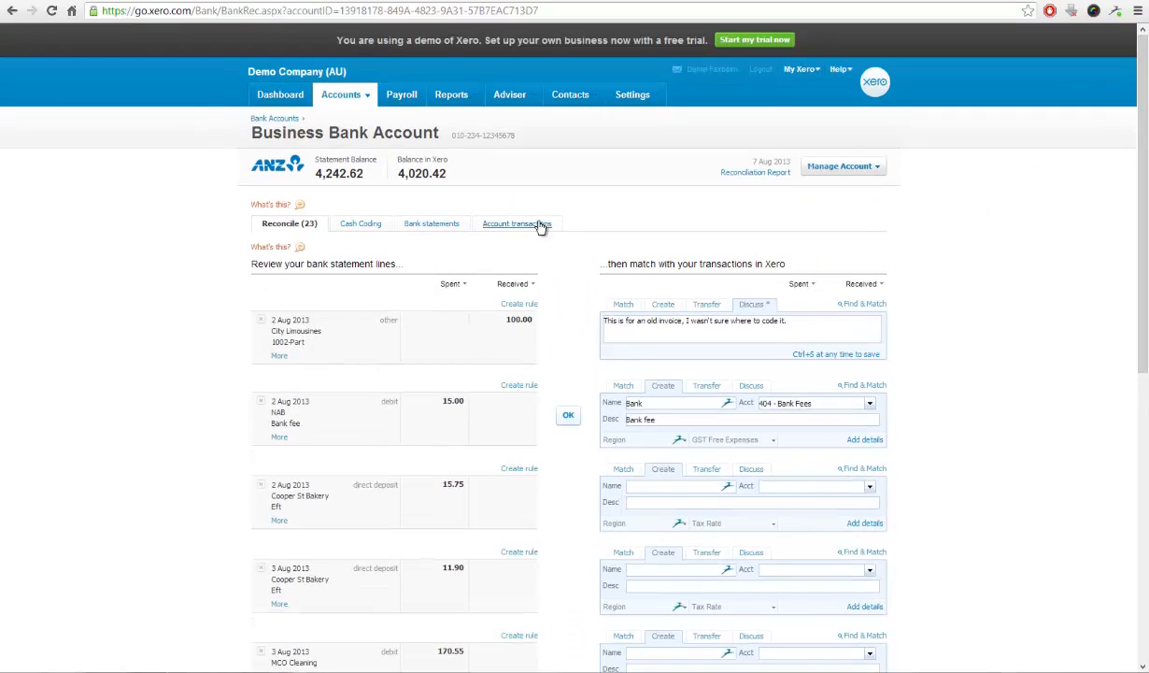
{"action": "left_click", "coordinate": [366, 226]}
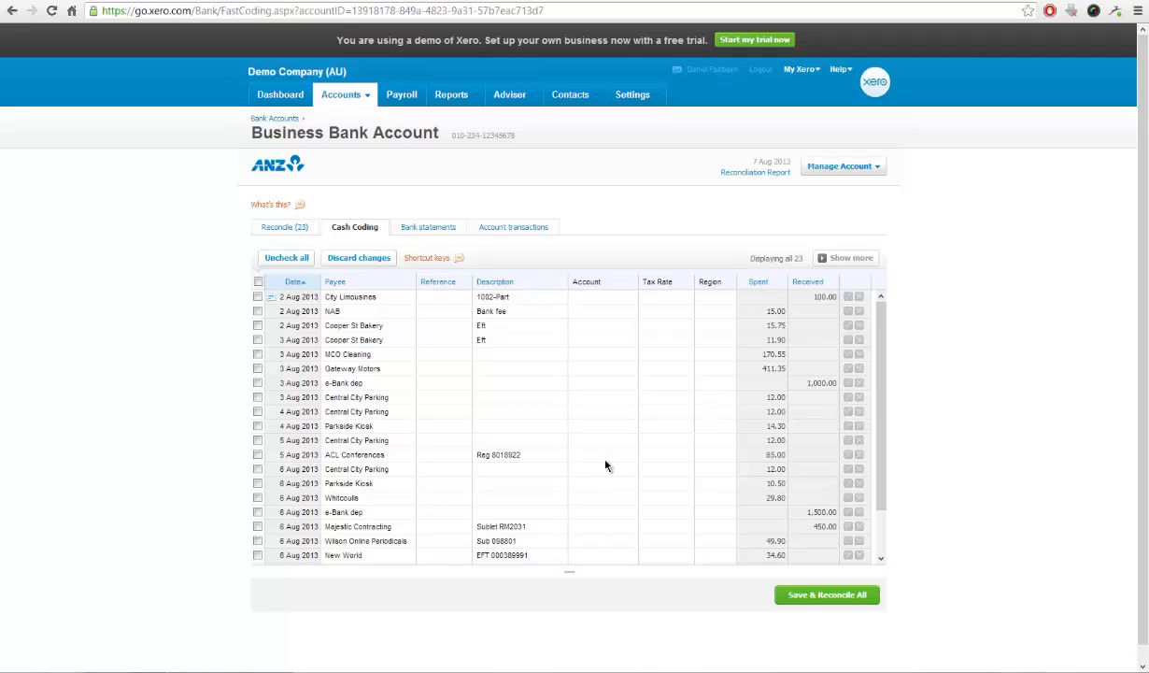
{"action": "left_click", "coordinate": [431, 227]}
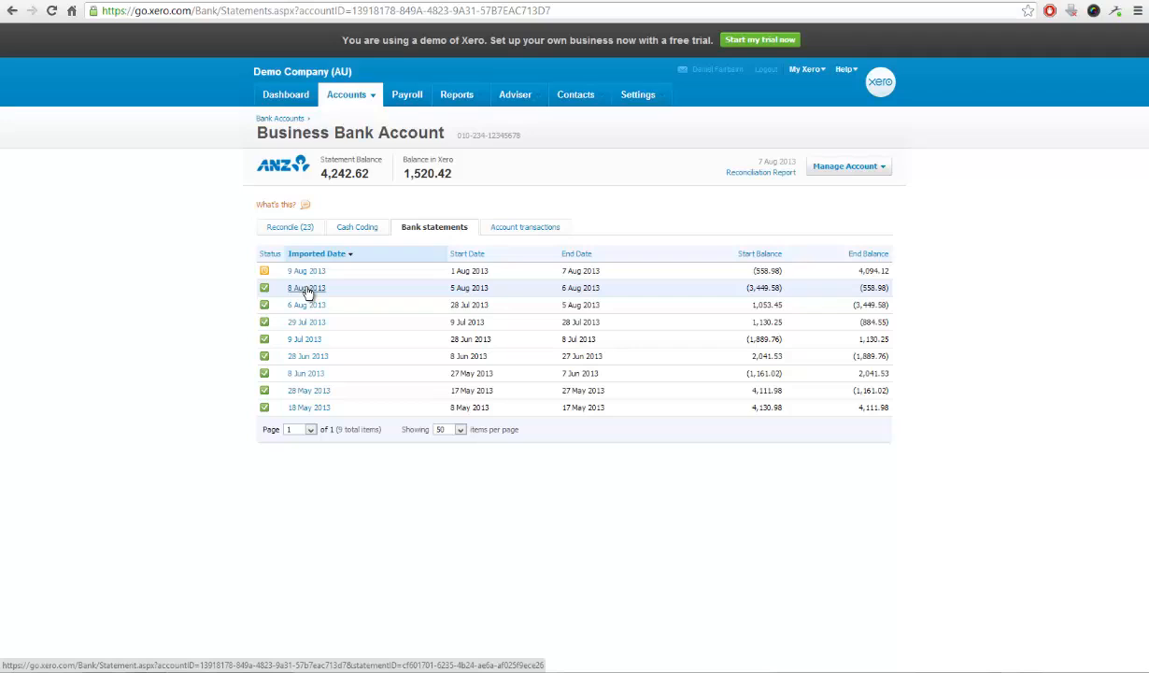
{"action": "mouse_move", "coordinate": [266, 289]}
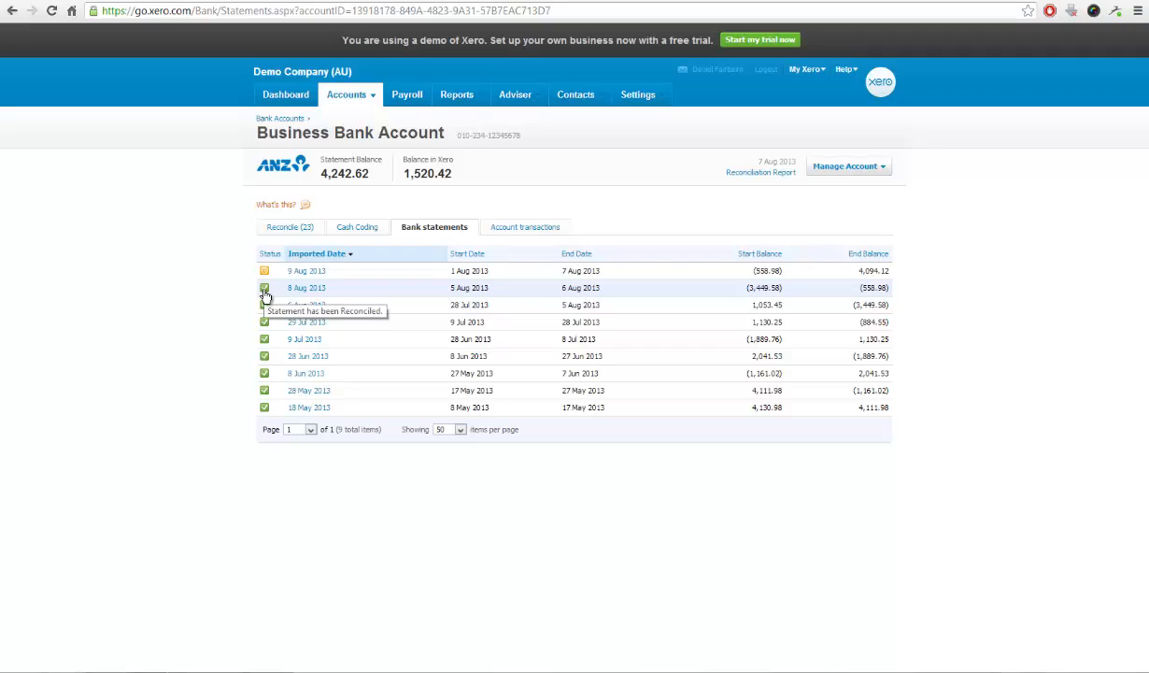
Step: Review the account transactions, mark the 7 Aug 2013 Swanston Security and Xero payments, and return to the reconciliation list
{"action": "left_click", "coordinate": [512, 234]}
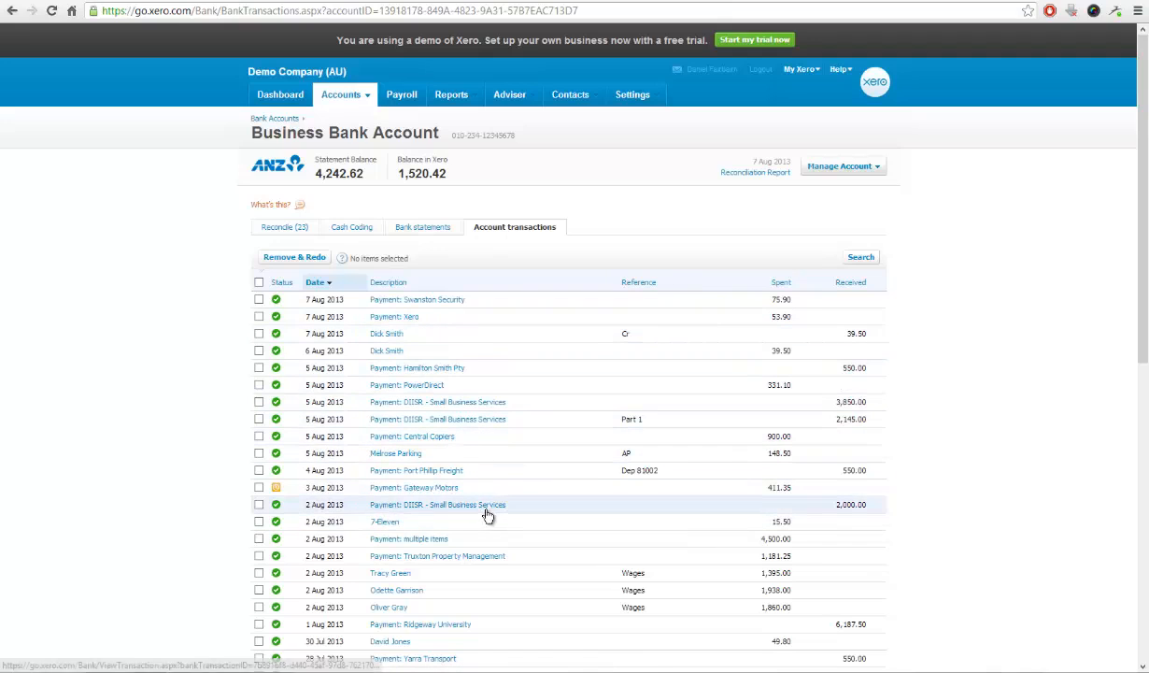
{"action": "left_click", "coordinate": [259, 299]}
{"action": "left_click", "coordinate": [259, 315]}
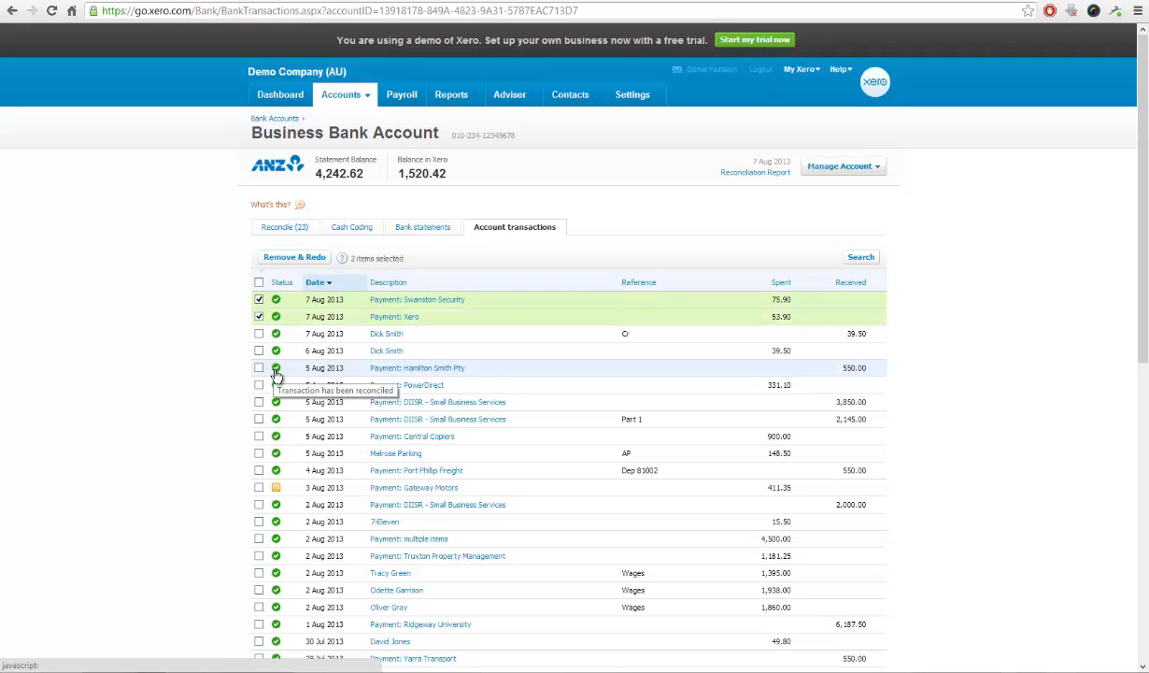
{"action": "left_click", "coordinate": [280, 228]}
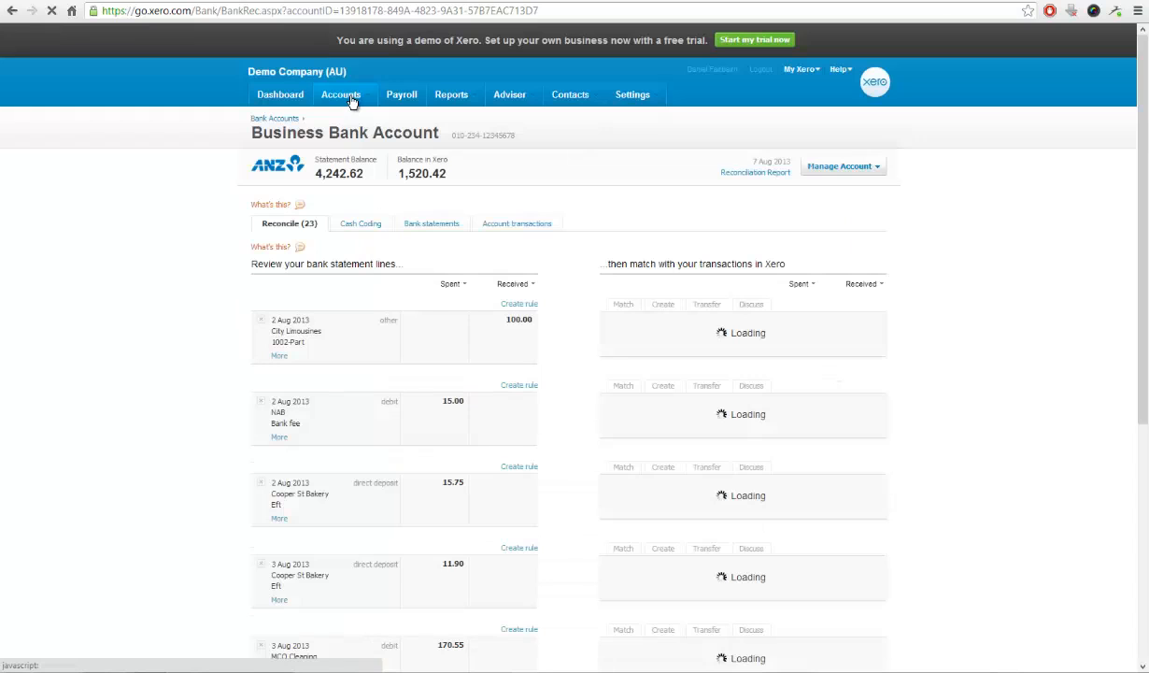